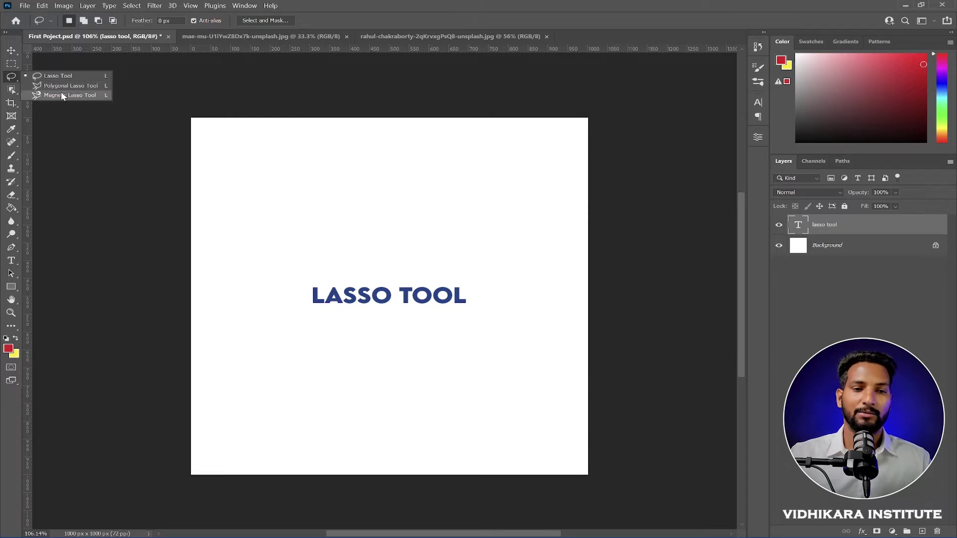
Cycle through the Magnetic, Polygonal and standard lasso variants and settle on the standard Lasso Tool.
left_click(99, 75)
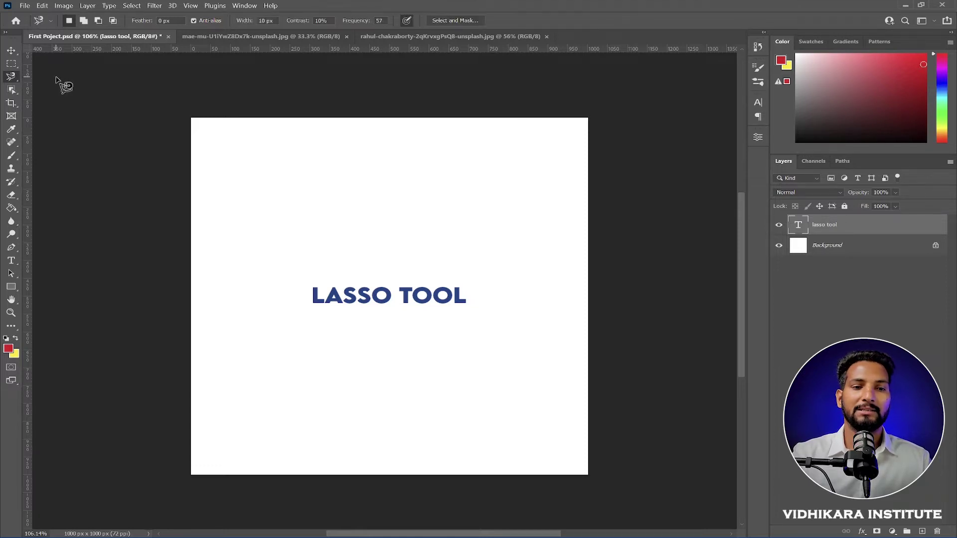
key("shift+l")
key("shift+l")
key("shift+l")
key("shift+l")
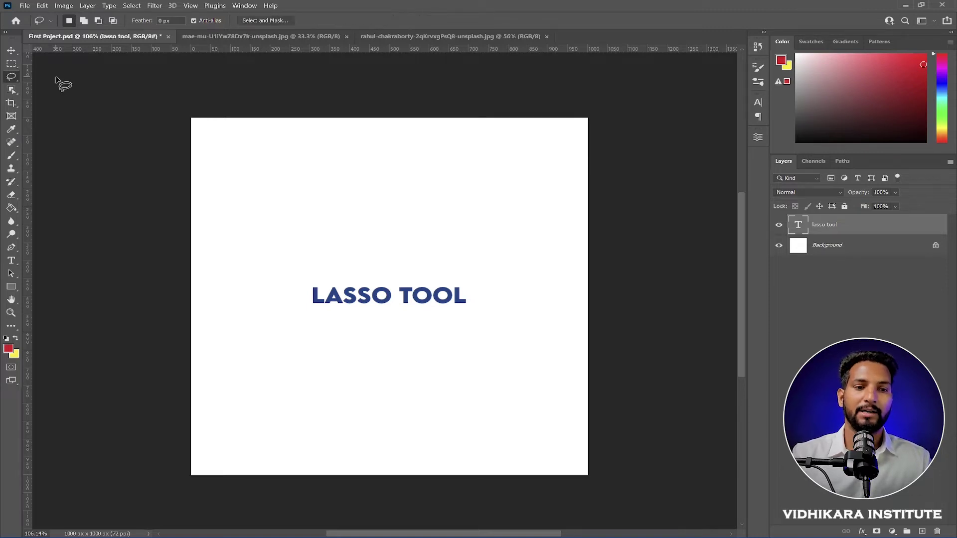
right_click(11, 76)
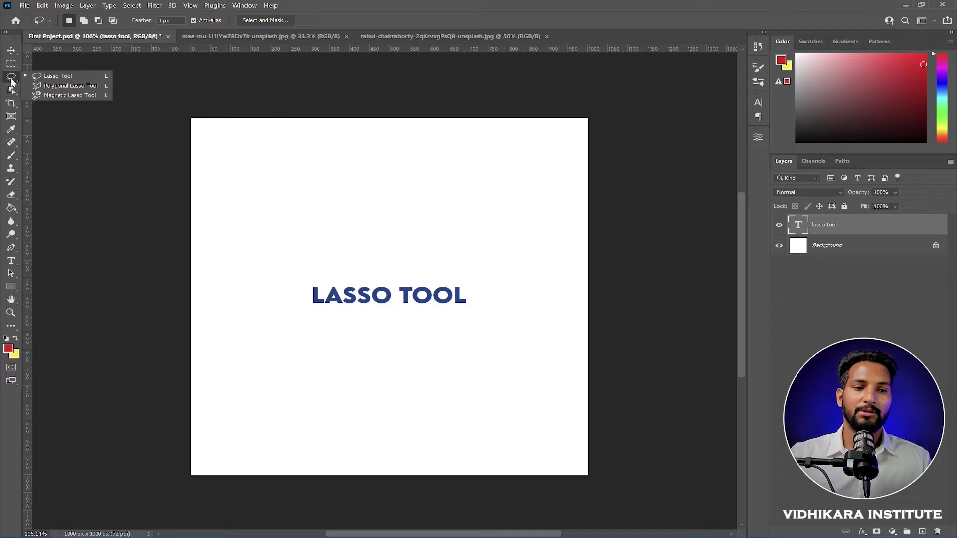
left_click(70, 77)
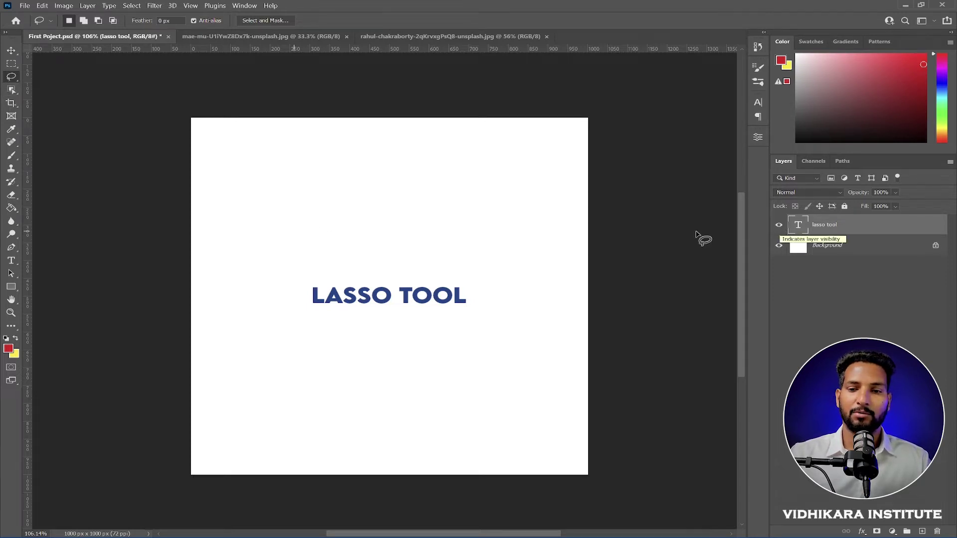
Hide the "lasso tool" text layer and draw a large freehand lasso selection on the blank canvas.
left_click(778, 224)
mouse_move(264, 177)
left_mouse_down()
mouse_move(415, 165)
mouse_move(515, 319)
mouse_move(378, 353)
mouse_move(299, 229)
mouse_move(223, 334)
mouse_move(228, 201)
mouse_move(270, 173)
left_mouse_up()
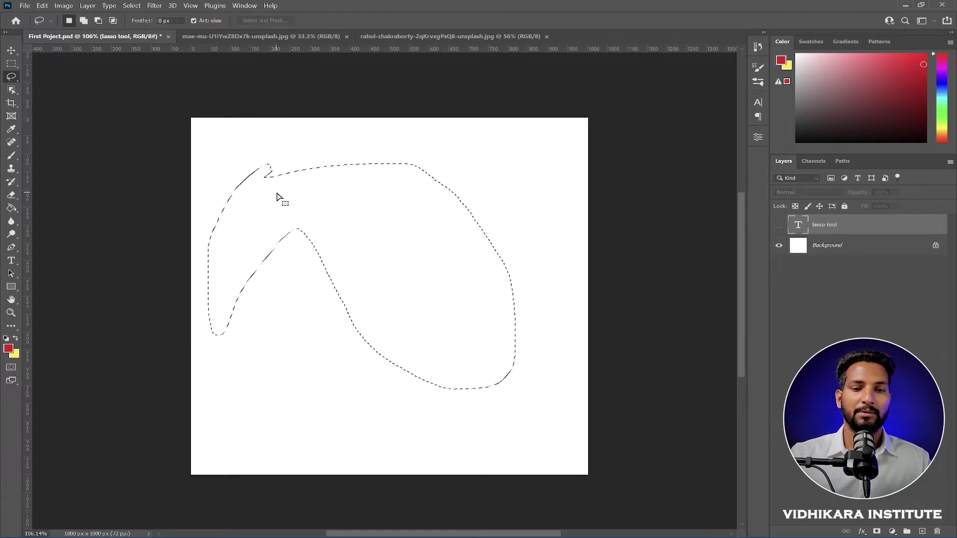
Add to, subtract from and intersect the freehand selection using further lasso outlines along its edge.
mouse_move(464, 185)
left_mouse_down()
mouse_move(456, 252)
mouse_move(518, 222)
mouse_move(483, 186)
left_mouse_up()
mouse_move(478, 239)
left_mouse_down()
mouse_move(491, 326)
mouse_move(545, 265)
mouse_move(499, 239)
left_mouse_up()
key("alt")
mouse_move(530, 335)
left_mouse_down()
mouse_move(516, 412)
mouse_move(522, 368)
mouse_move(384, 354)
mouse_move(498, 379)
mouse_move(498, 358)
left_mouse_up()
key("shift+alt")
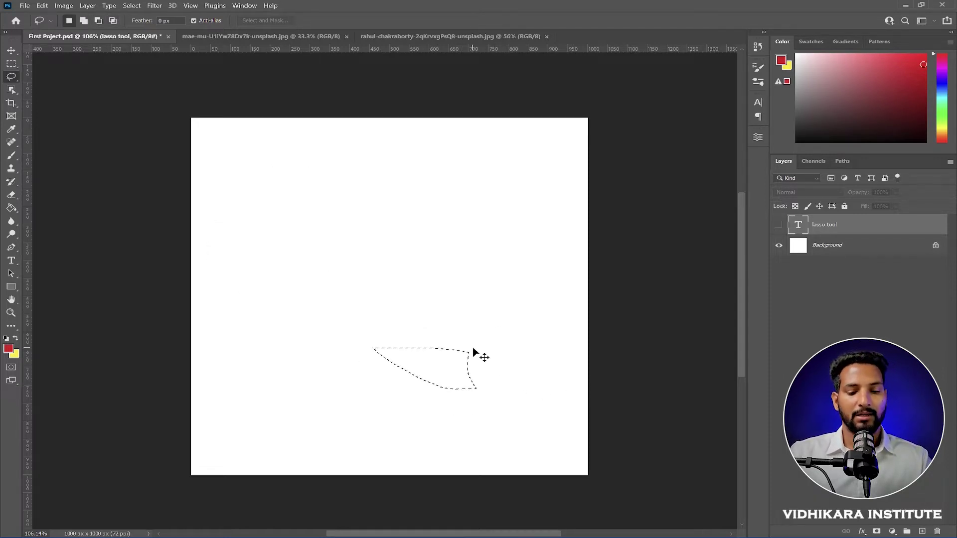
Make a rectangular marquee selection in the upper canvas, alter its edges with freehand lasso outlines, and deselect.
left_click(11, 64)
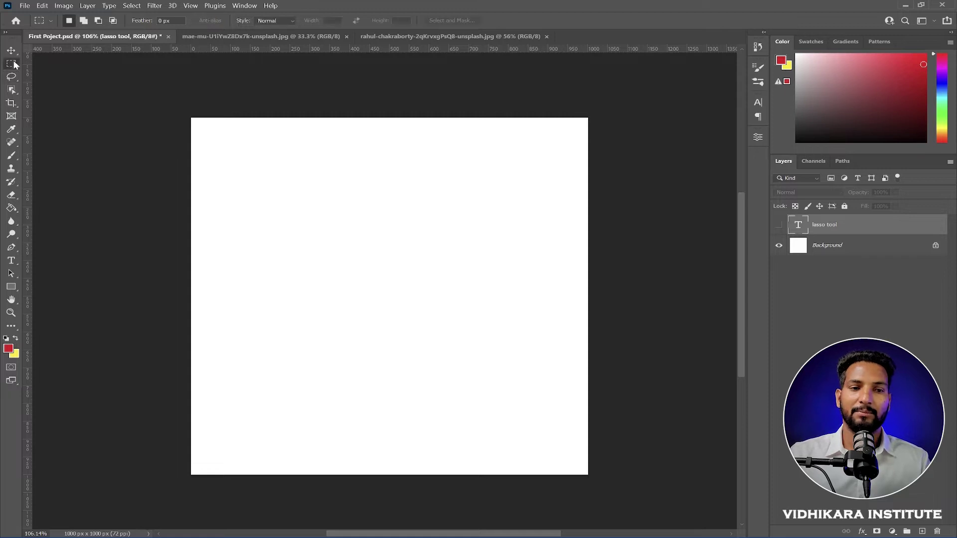
left_click_drag(261, 156, 460, 282)
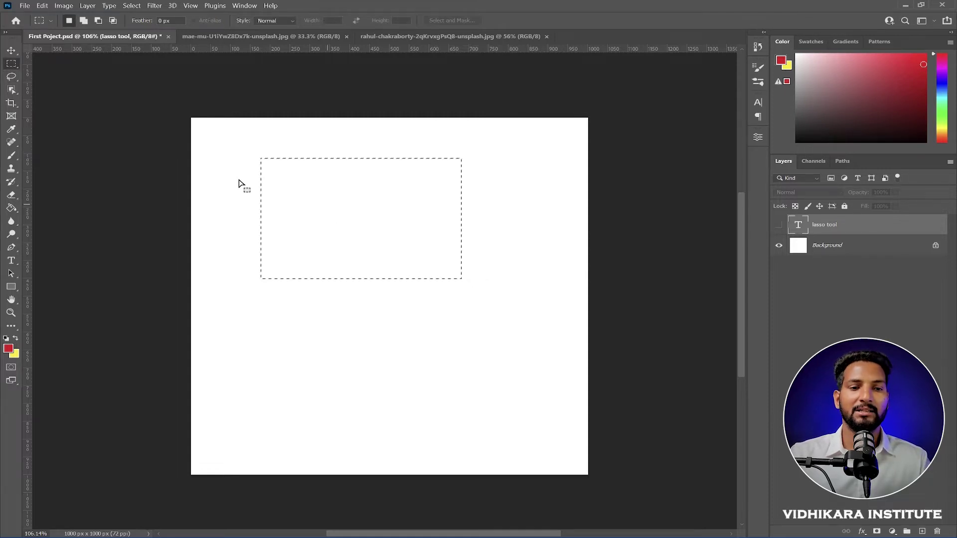
left_click(16, 75)
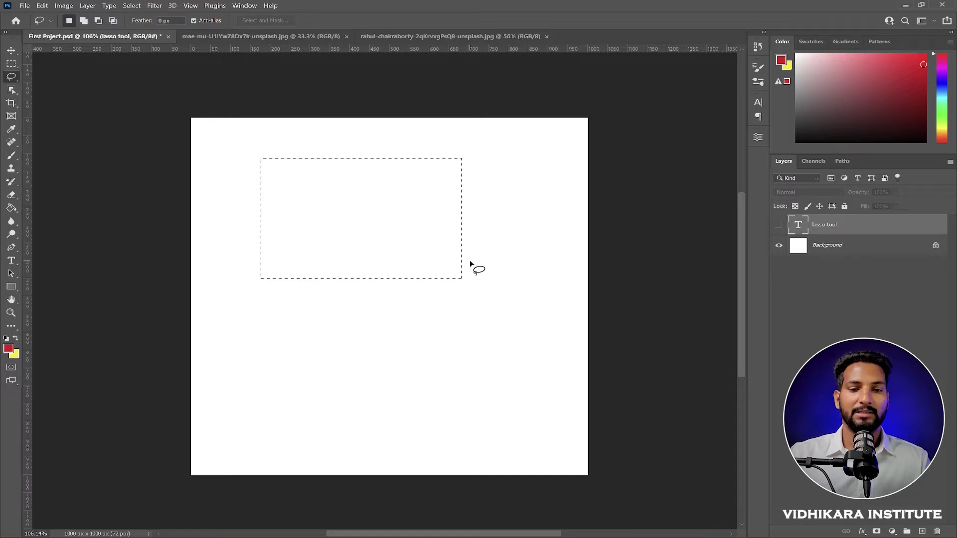
mouse_move(447, 226)
left_mouse_down()
mouse_move(449, 322)
mouse_move(486, 240)
mouse_move(504, 273)
left_mouse_up()
mouse_move(459, 142)
left_mouse_down()
mouse_move(486, 280)
mouse_move(509, 157)
mouse_move(455, 121)
left_mouse_up()
key("ctrl+d")
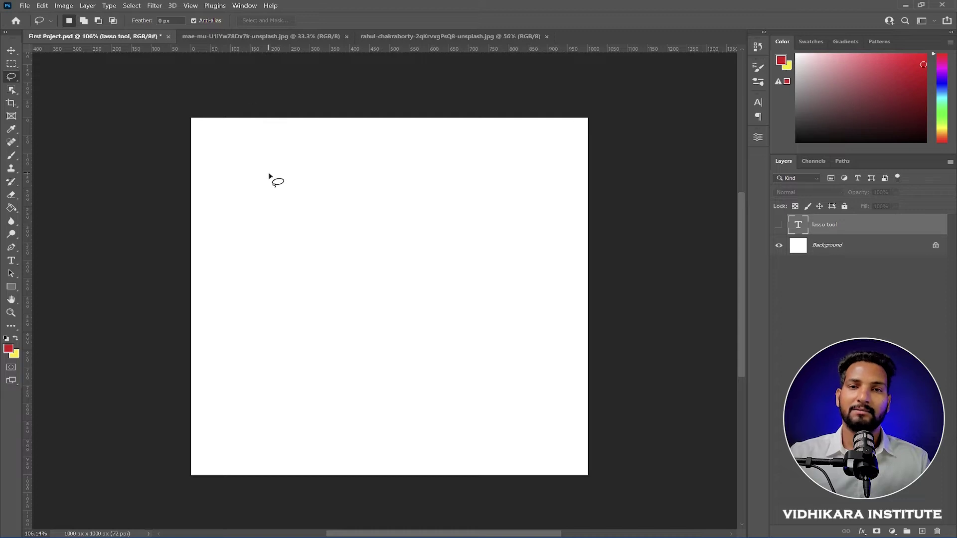
Draw an irregular freehand selection with the Lasso Tool in the upper-left part of the canvas.
mouse_move(336, 163)
left_mouse_down()
mouse_move(411, 314)
mouse_move(322, 288)
mouse_move(279, 339)
mouse_move(238, 277)
mouse_move(260, 224)
mouse_move(226, 188)
mouse_move(263, 196)
left_mouse_up()
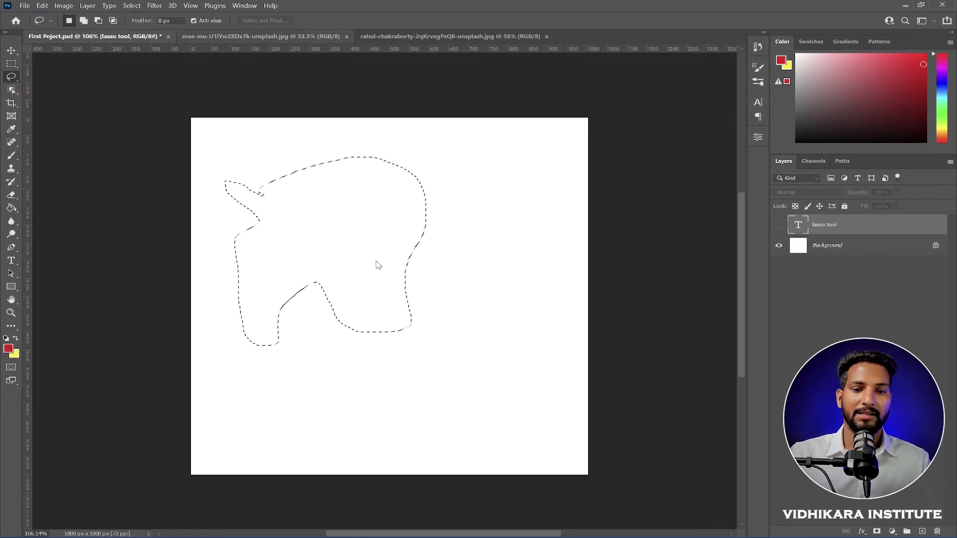
right_click(11, 77)
left_click(57, 77)
Switch to the Polygonal Lasso Tool and outline a large four-sided selection on the canvas.
right_click(11, 78)
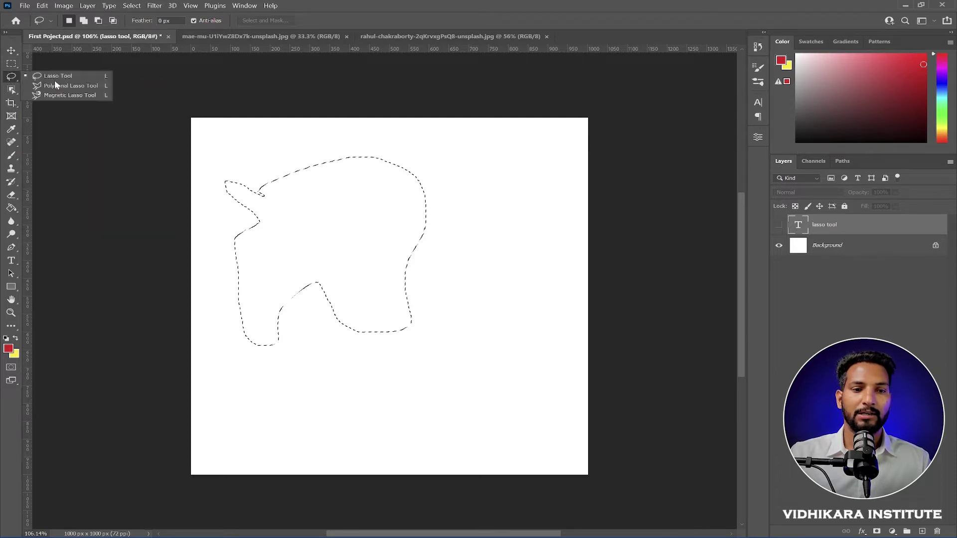
left_click(69, 86)
left_click(245, 145)
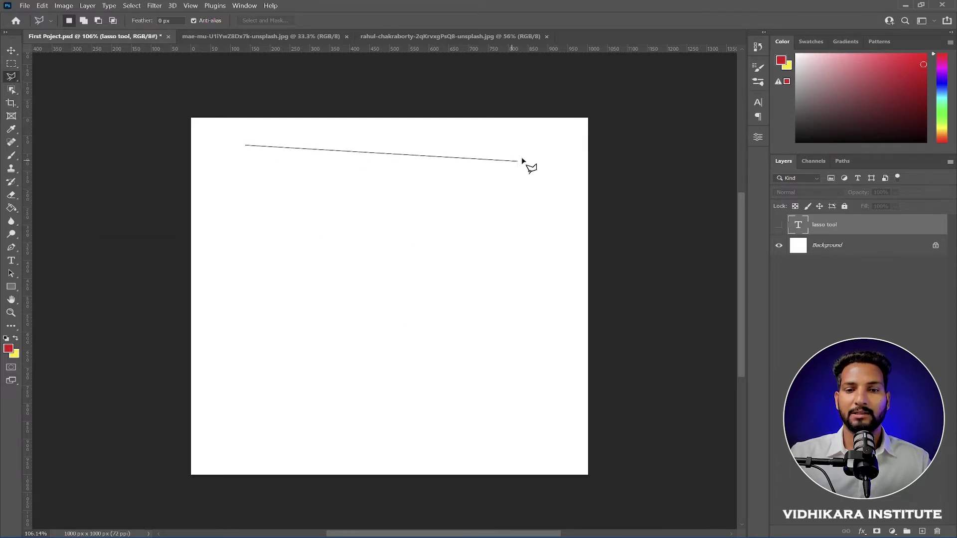
left_click(531, 439)
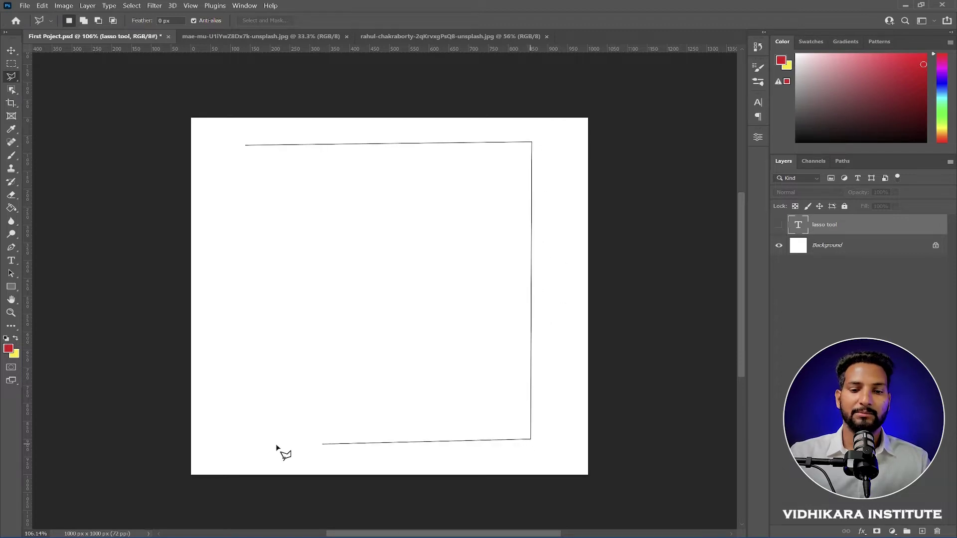
left_click(245, 423)
left_click(245, 145)
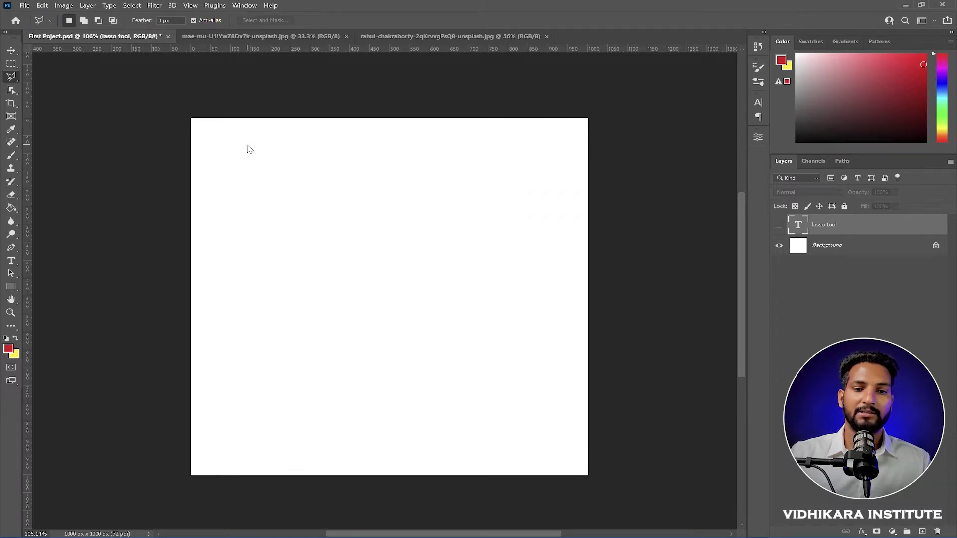
Draw an irregular many-cornered selection with the Polygonal Lasso Tool and deselect it.
right_click(11, 63)
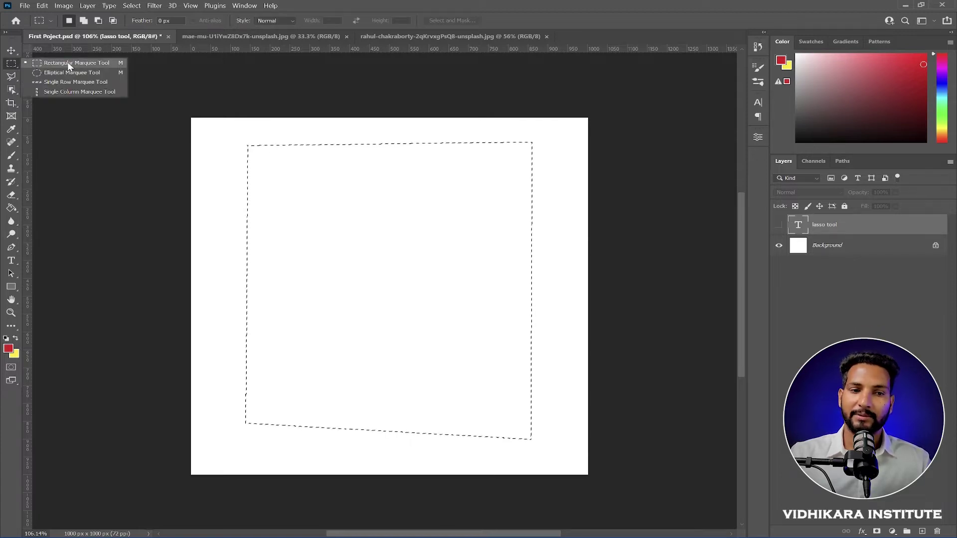
left_click(206, 131)
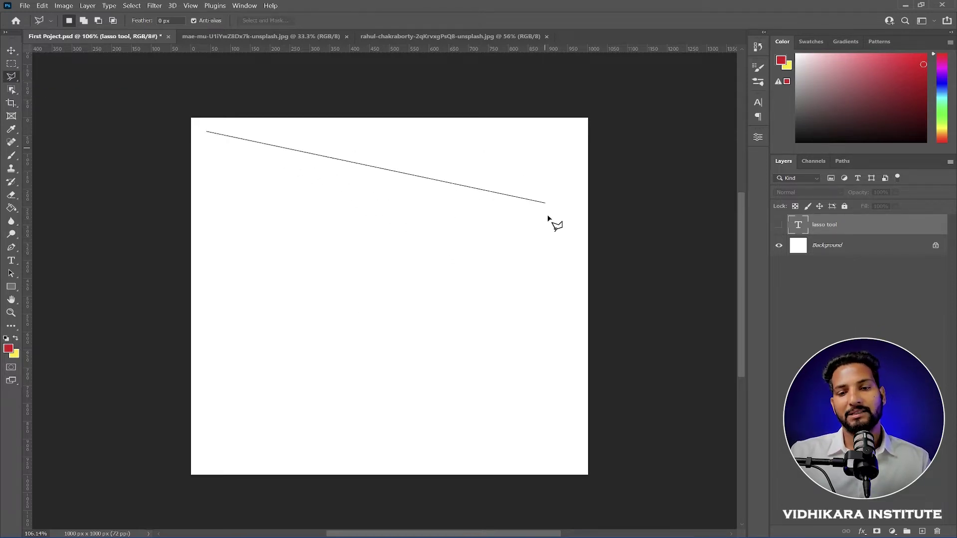
left_click(541, 338)
left_click(339, 395)
left_click(292, 253)
left_click(241, 363)
left_click(237, 249)
left_click(206, 131)
left_click(389, 316)
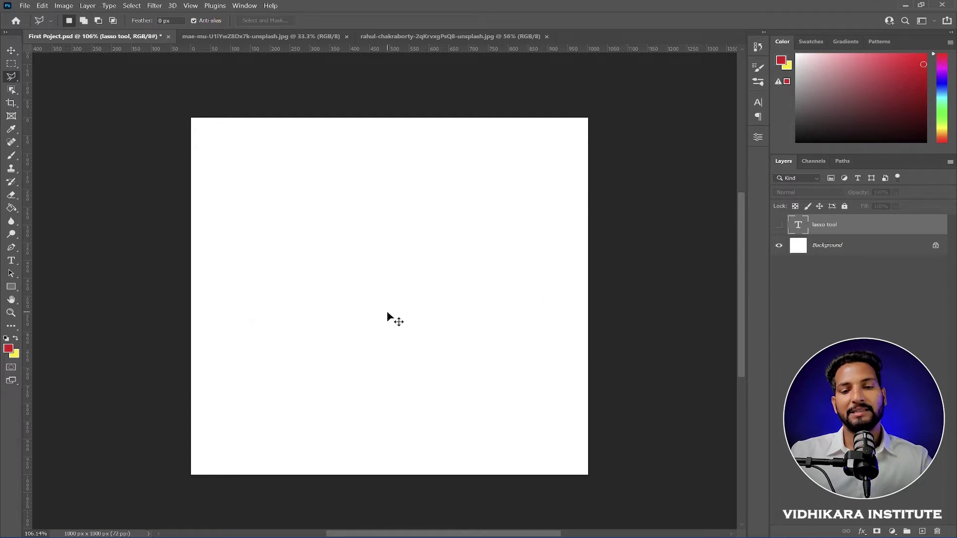
Start a four-point polygonal lasso outline around the canvas and cancel it before closing the shape.
left_click(222, 138)
left_click(490, 148)
left_click(508, 371)
left_click(340, 406)
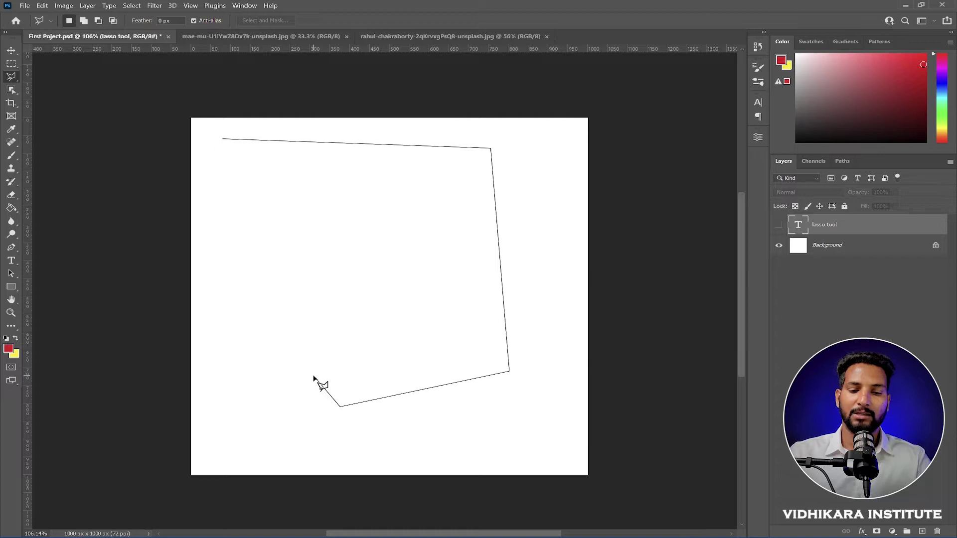
key("Escape")
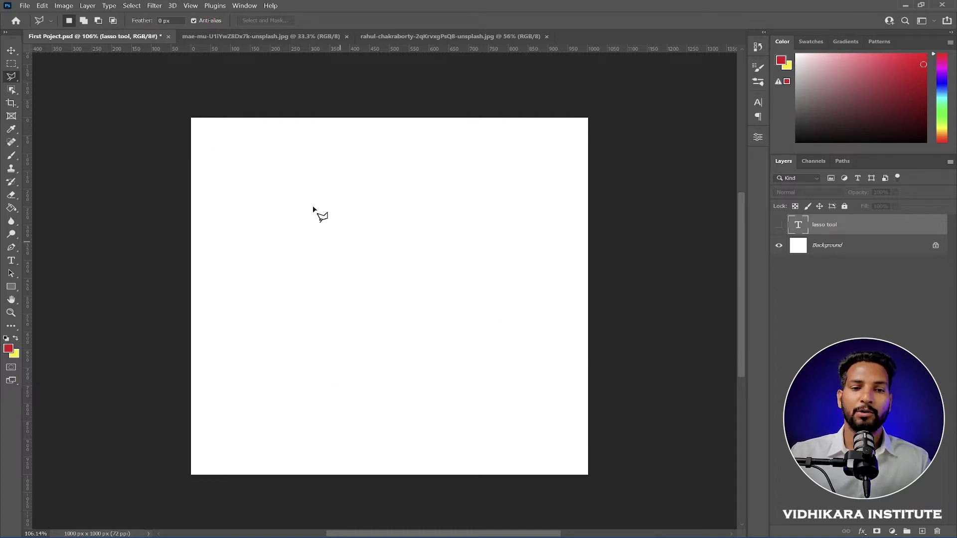
Start a new polygonal lasso outline along the canvas top and remove its most recent points back to the start.
left_click(213, 133)
left_click(514, 150)
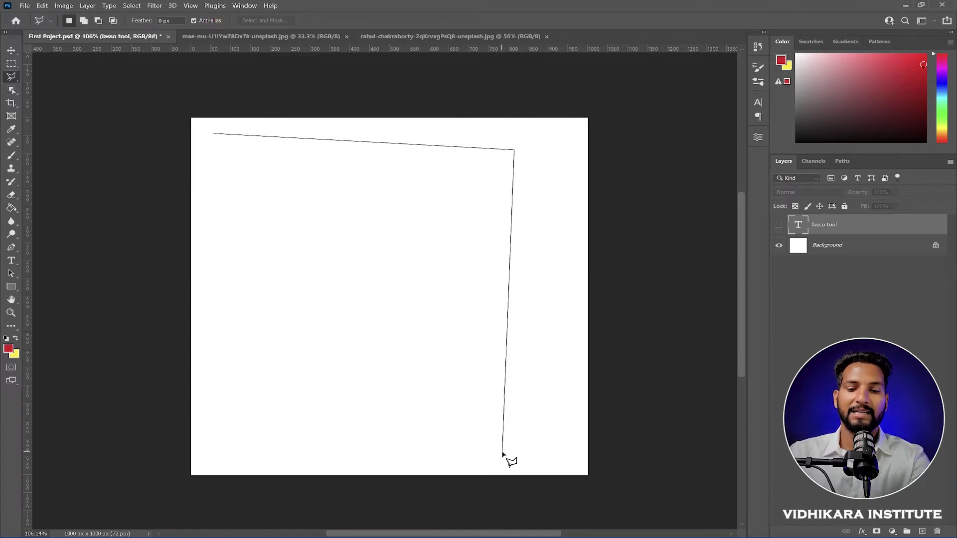
key("BackSpace")
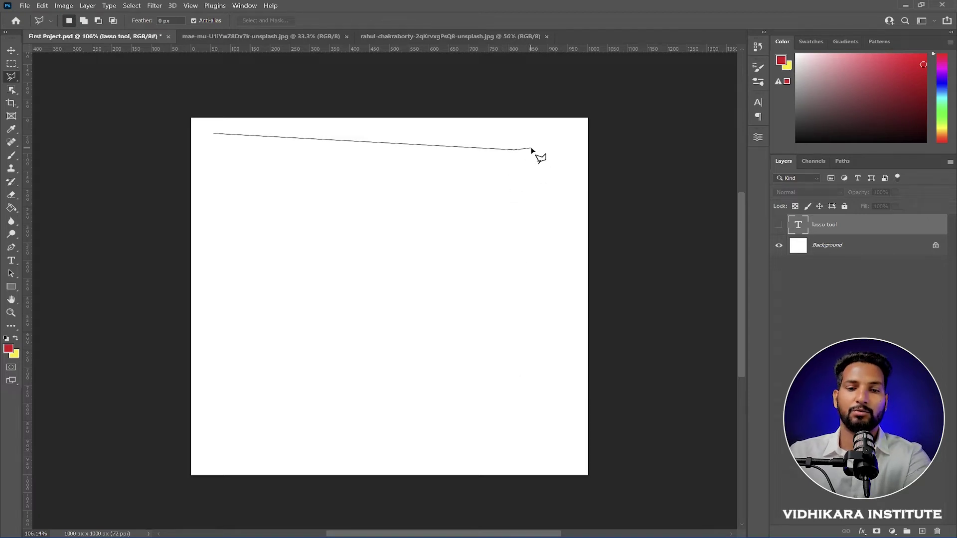
key("BackSpace")
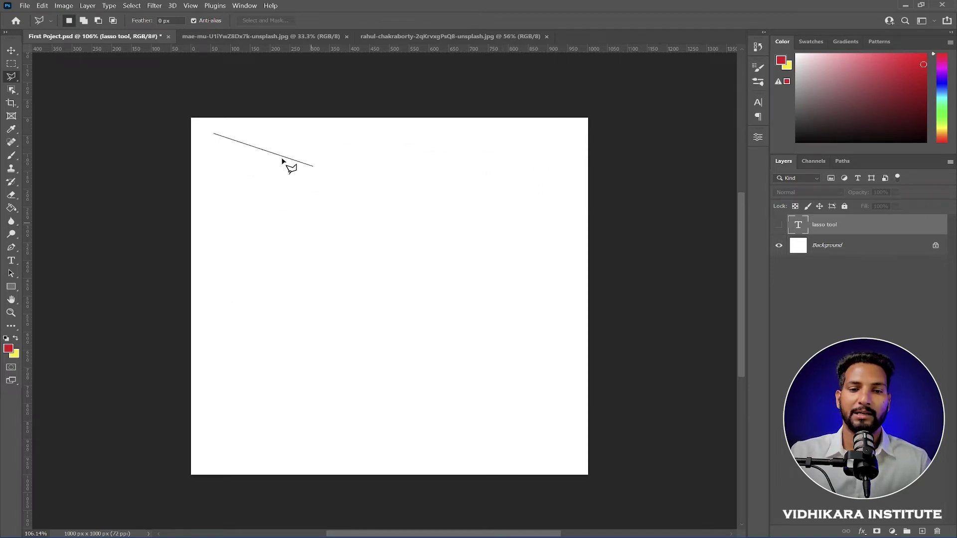
Extend the open polygonal outline in a zigzag down to the canvas's lower-right edge.
left_click(251, 161)
left_click(423, 145)
left_click(363, 282)
left_click(506, 212)
left_click(433, 417)
left_click(584, 363)
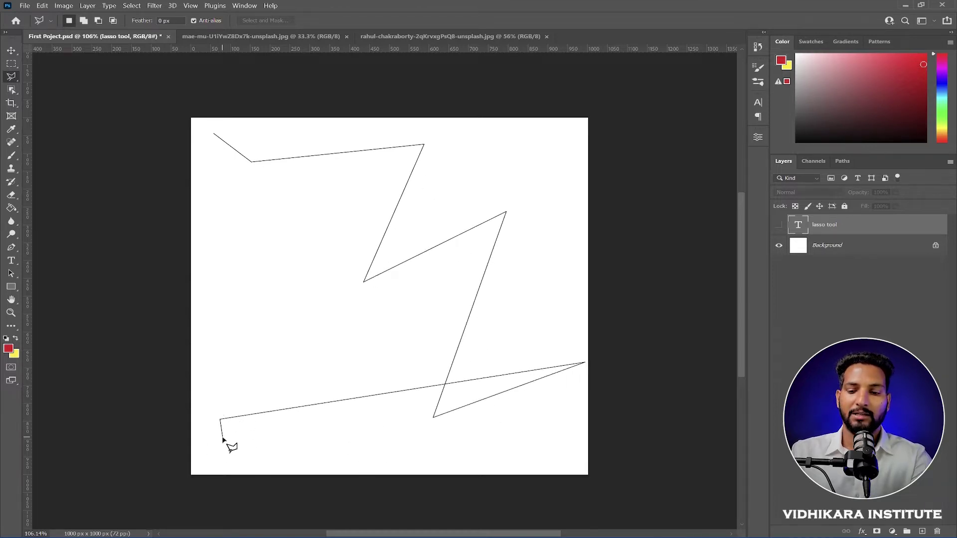
Remove the zigzag outline's anchor points one after another until the whole outline is gone.
key("BackSpace")
key("BackSpace")
key("BackSpace")
key("BackSpace")
key("BackSpace")
key("BackSpace")
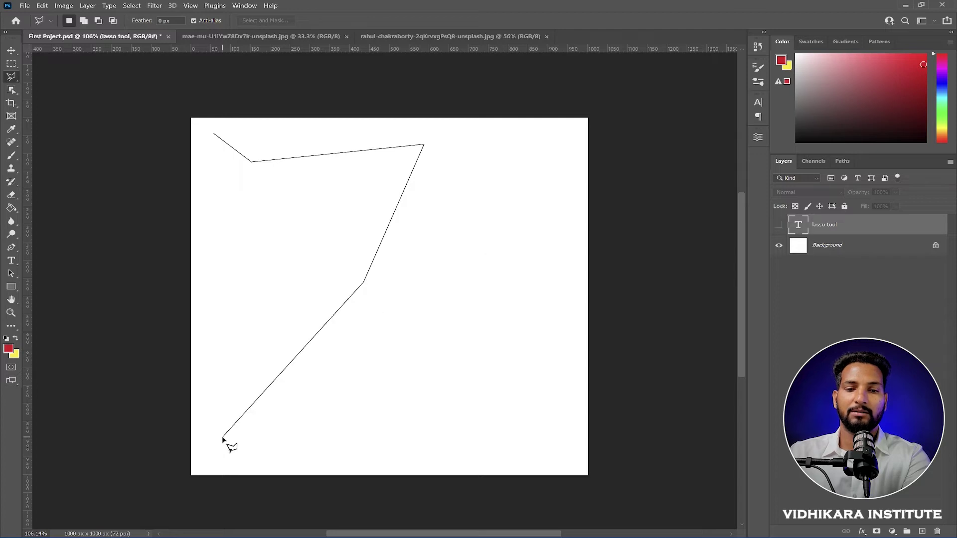
key("BackSpace")
key("BackSpace")
Outline a rectangular selection just inside the canvas edges using straight horizontal and vertical polygonal lasso segments.
left_click(208, 136)
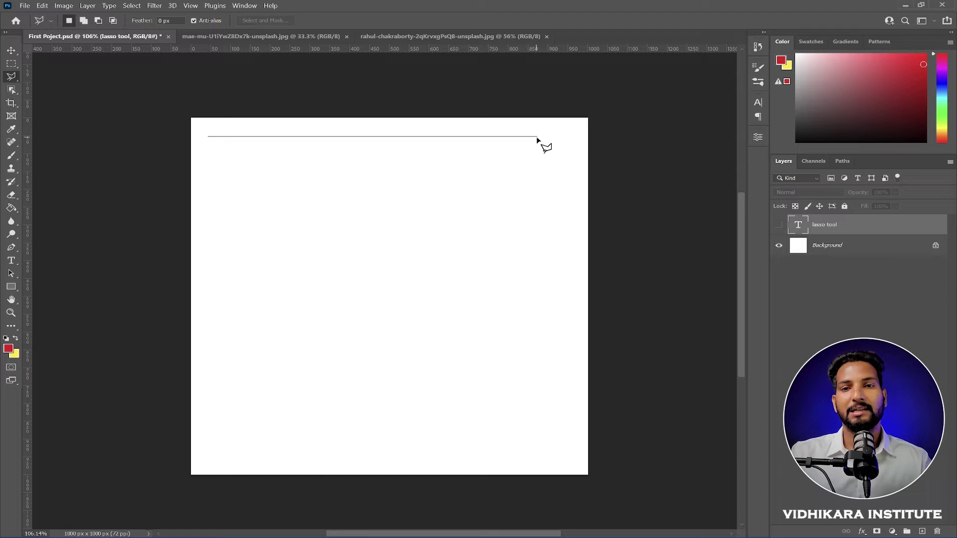
left_click(564, 137)
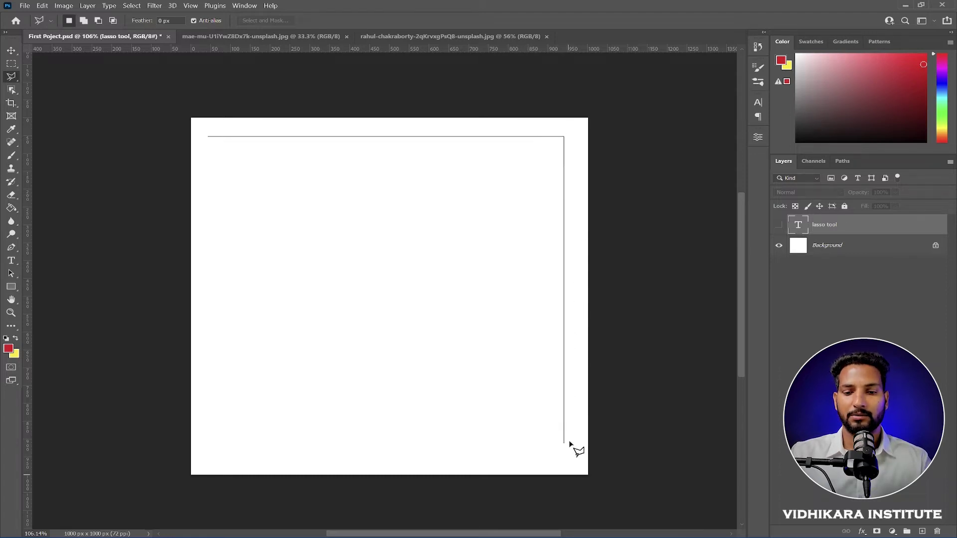
left_click(564, 449)
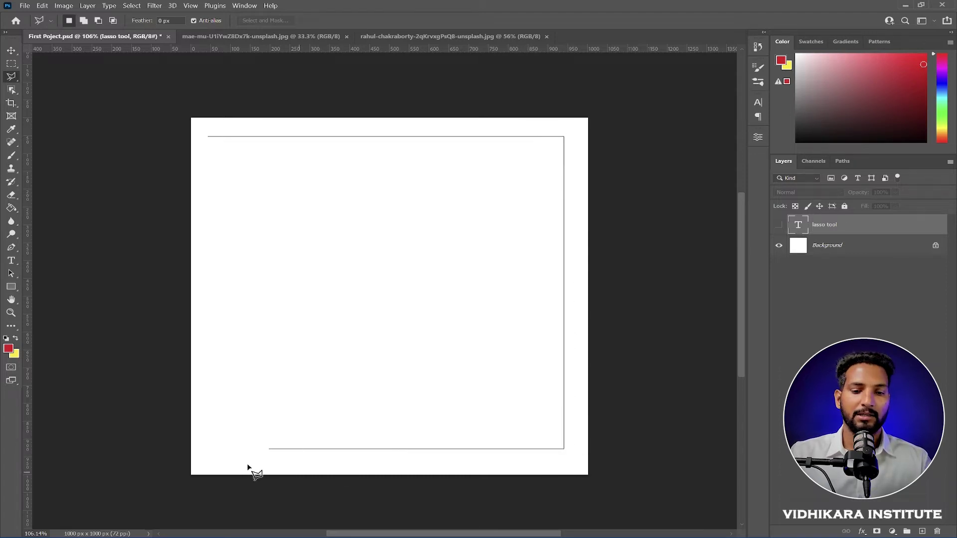
left_click(212, 448)
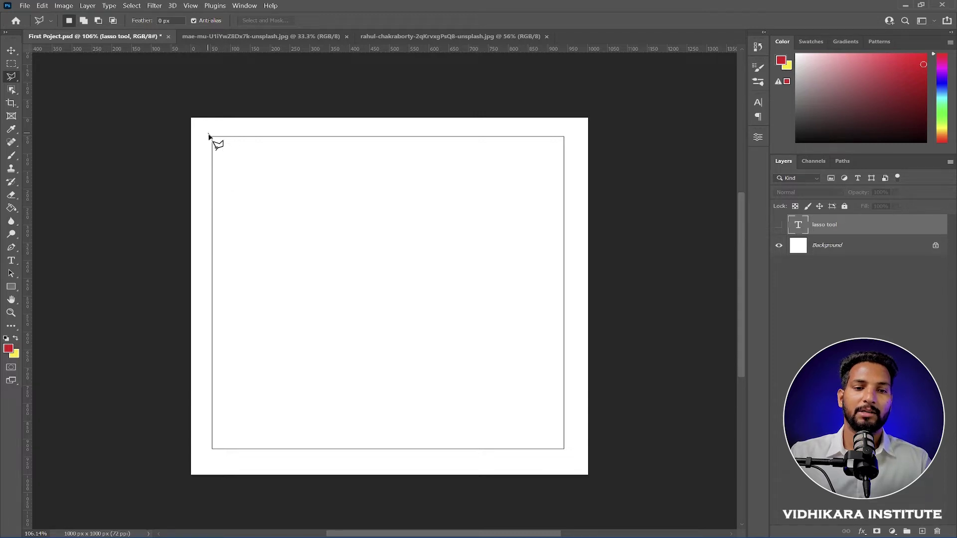
left_click(210, 138)
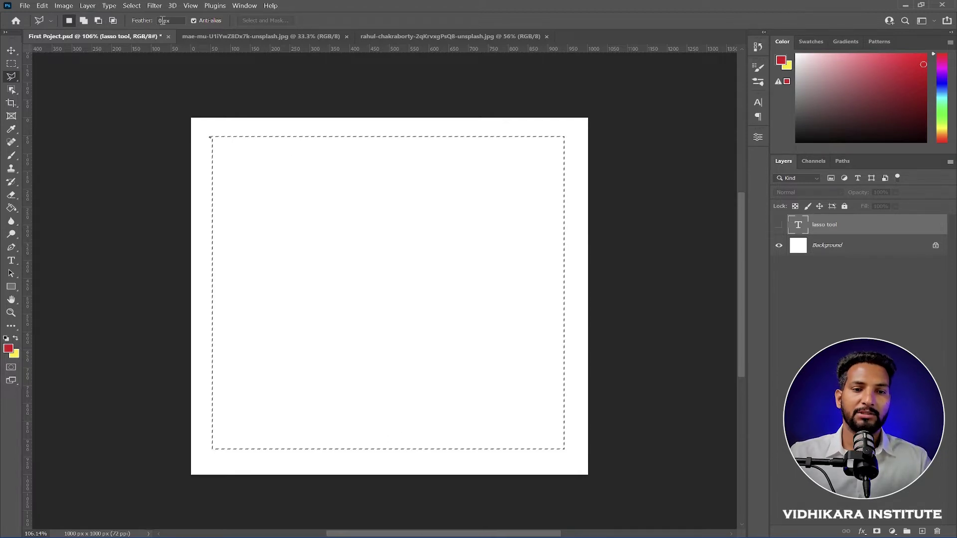
In the rahul-chakraborty tablet photo, outline the tablet with straight polygonal lasso segments, cutting across its rounded corners, and close the selection.
left_click(413, 33)
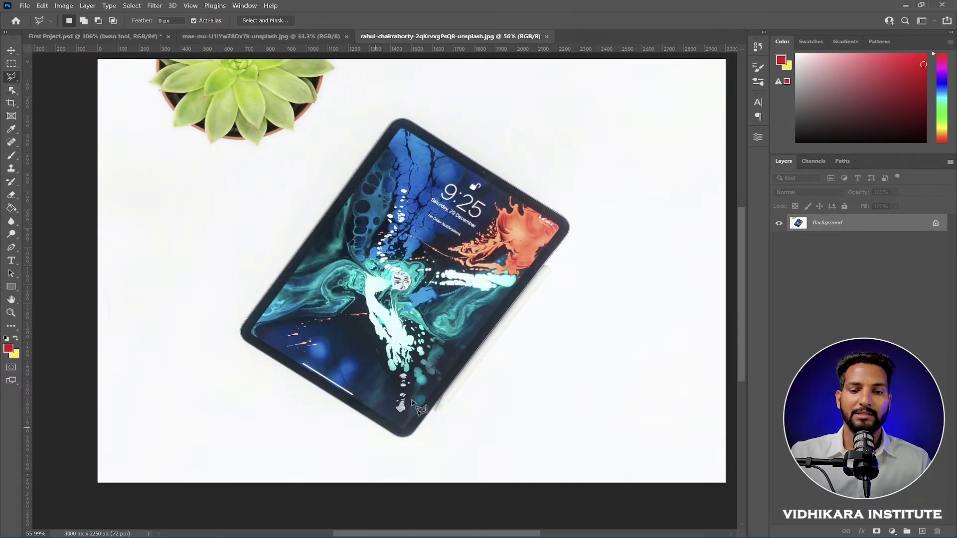
scroll(412, 225, "up", 1)
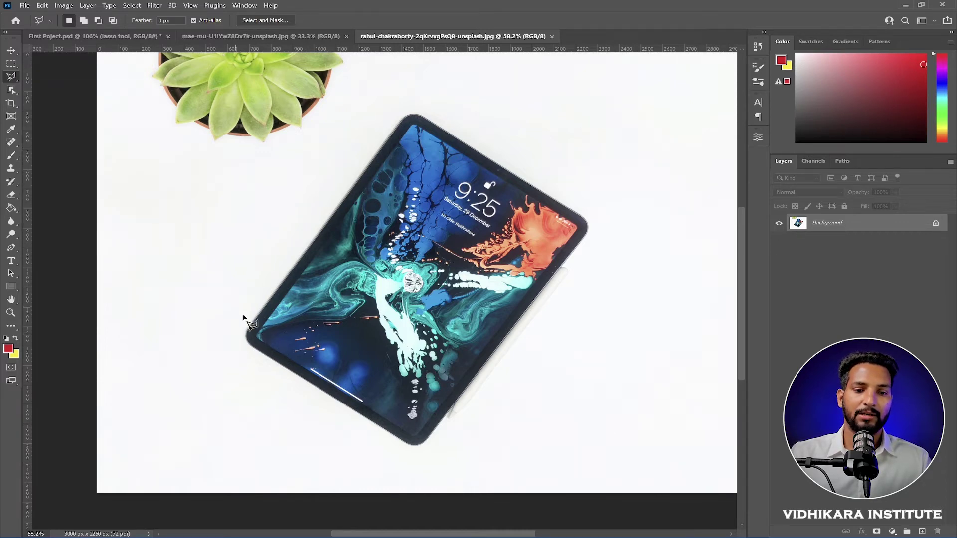
scroll(257, 322, "up", 5)
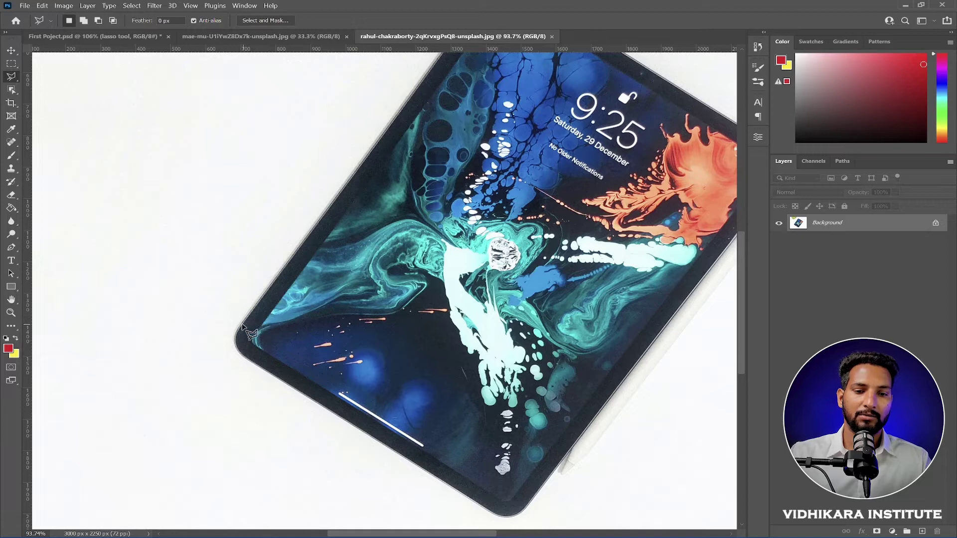
scroll(242, 327, "down", 4)
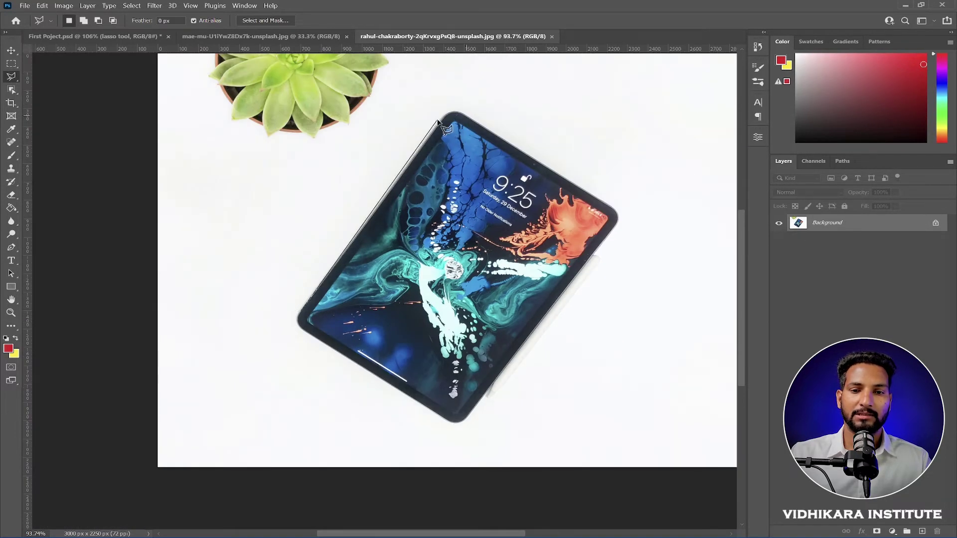
left_click(446, 119)
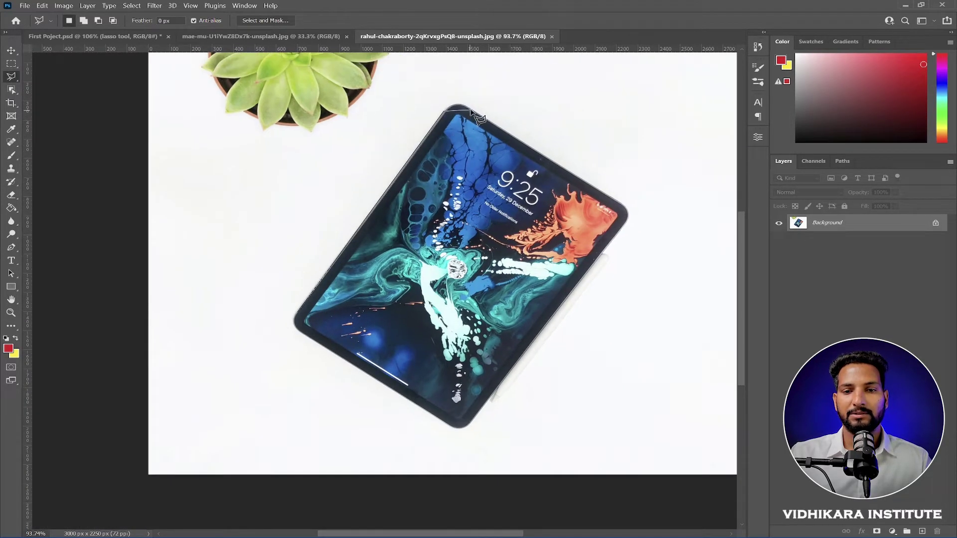
left_click(624, 219)
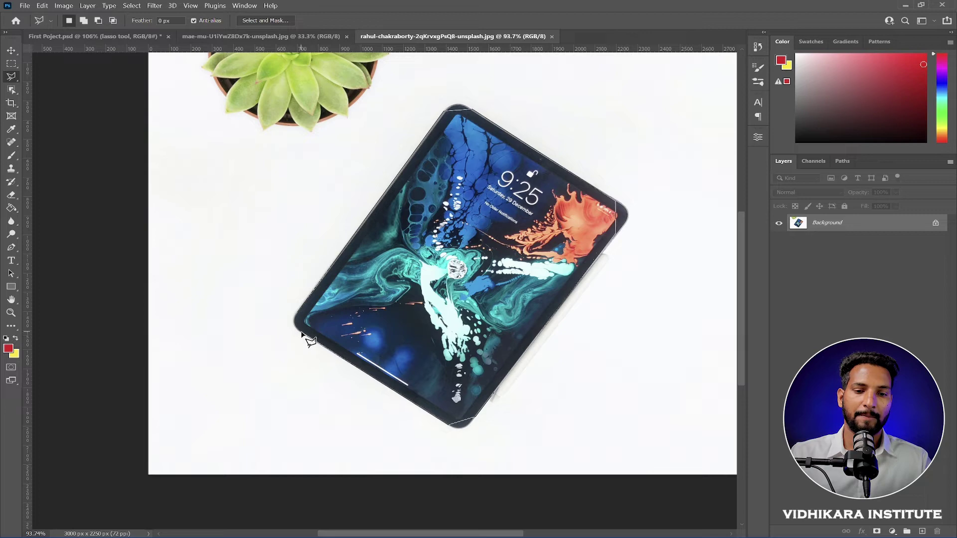
left_click(462, 135)
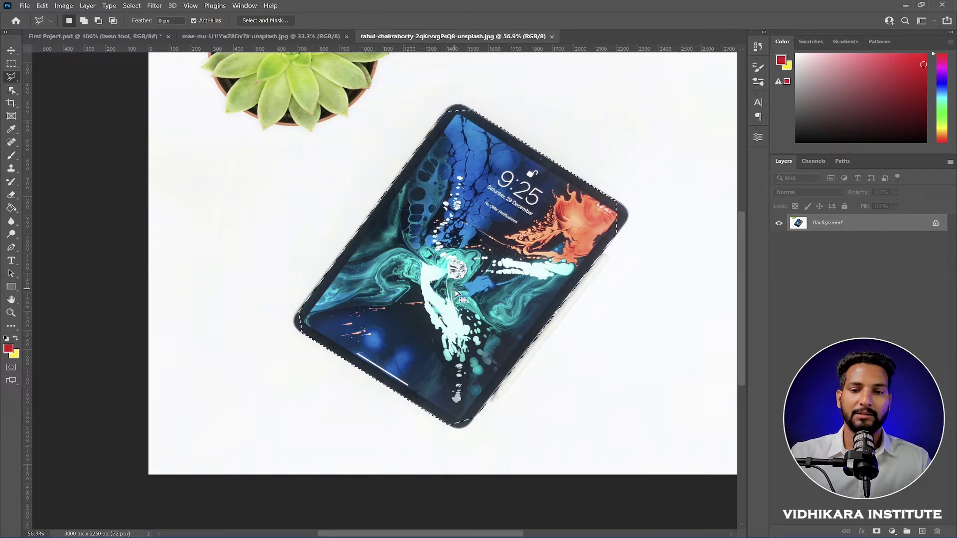
Add the tablet's rounded top corner to the selection using the freehand Lasso tool in Add to selection mode.
scroll(462, 136, "up", 3)
scroll(470, 152, "up", 2)
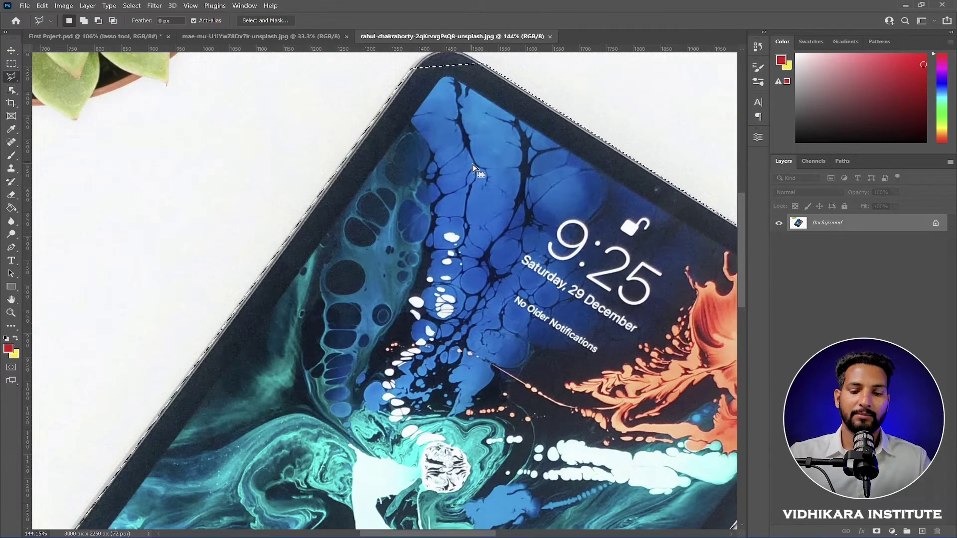
scroll(448, 182, "up", 2)
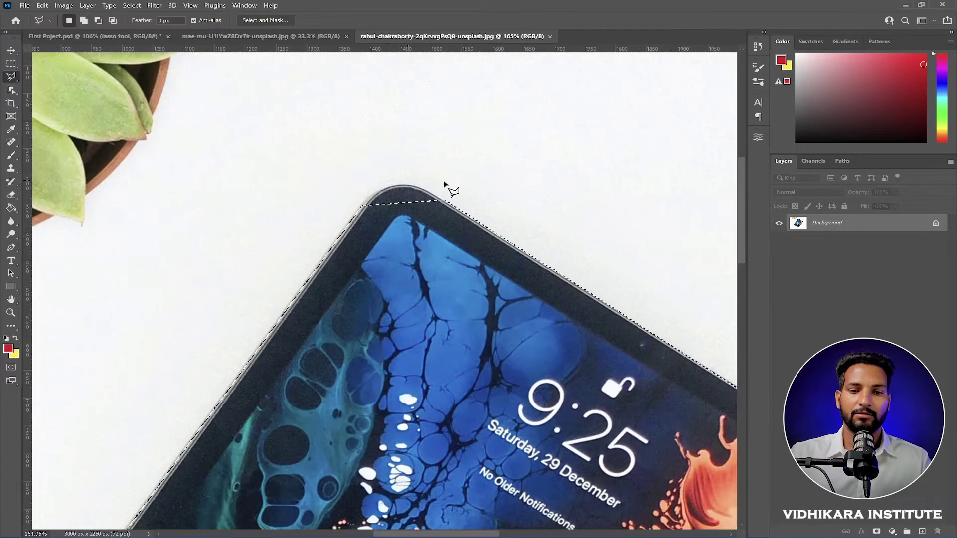
right_click(11, 76)
left_click(47, 80)
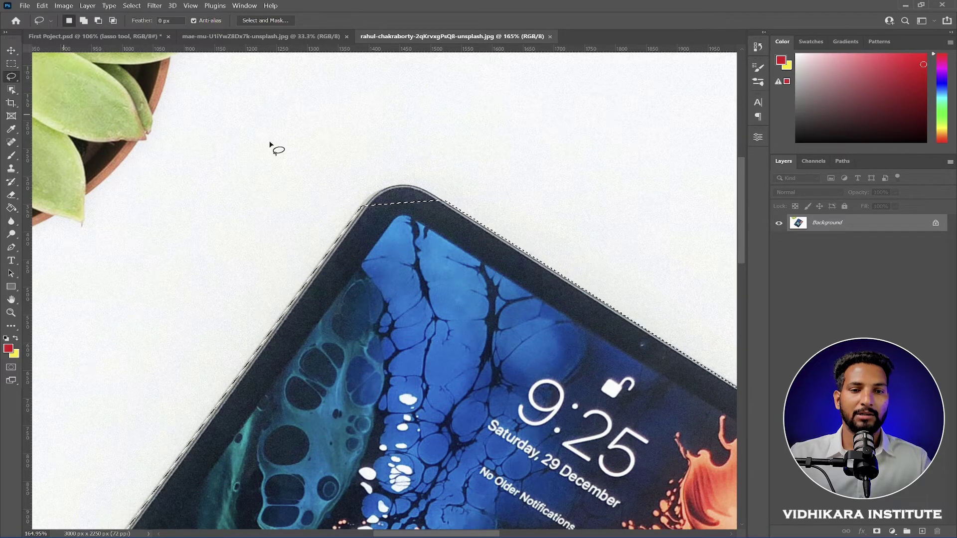
left_click(85, 20)
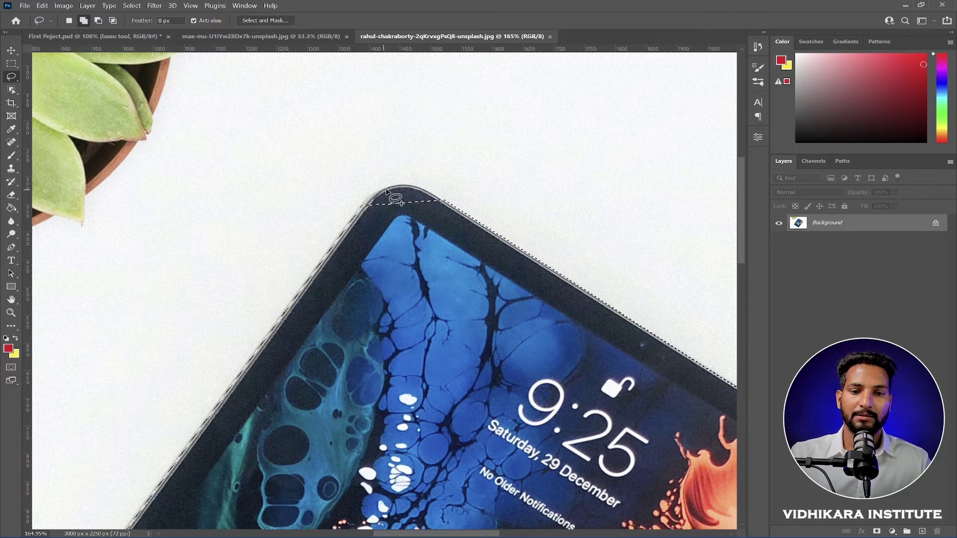
mouse_move(444, 219)
left_mouse_down()
mouse_move(411, 232)
mouse_move(369, 212)
left_mouse_up()
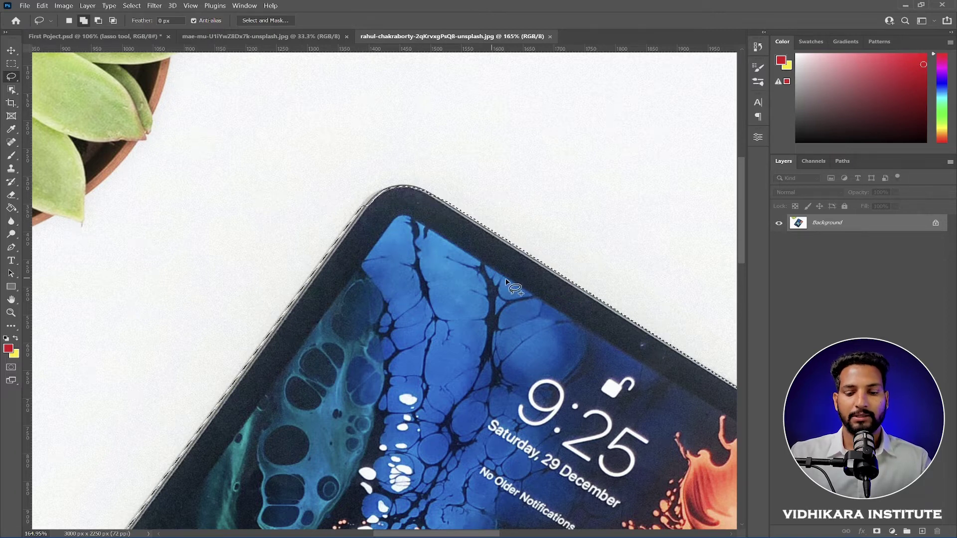
Add the tablet's rounded right corner, beside the orange splash, to the selection with the freehand lasso.
left_click_drag(568, 322, 408, 137)
mouse_move(724, 322)
left_mouse_down()
mouse_move(674, 254)
mouse_move(497, 236)
left_mouse_up()
mouse_move(447, 260)
left_mouse_down()
mouse_move(433, 267)
mouse_move(442, 263)
left_mouse_up()
left_click_drag(469, 211, 494, 213)
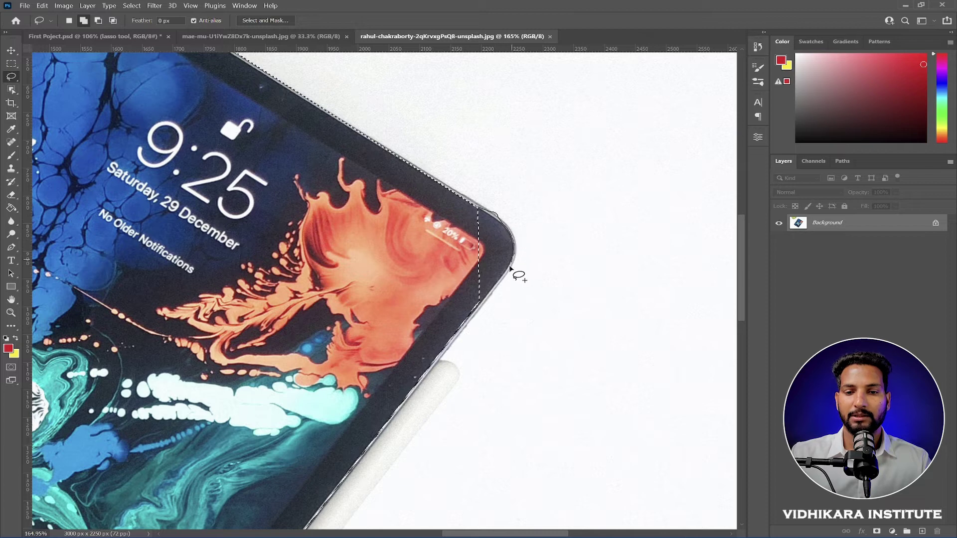
left_click_drag(467, 302, 471, 206)
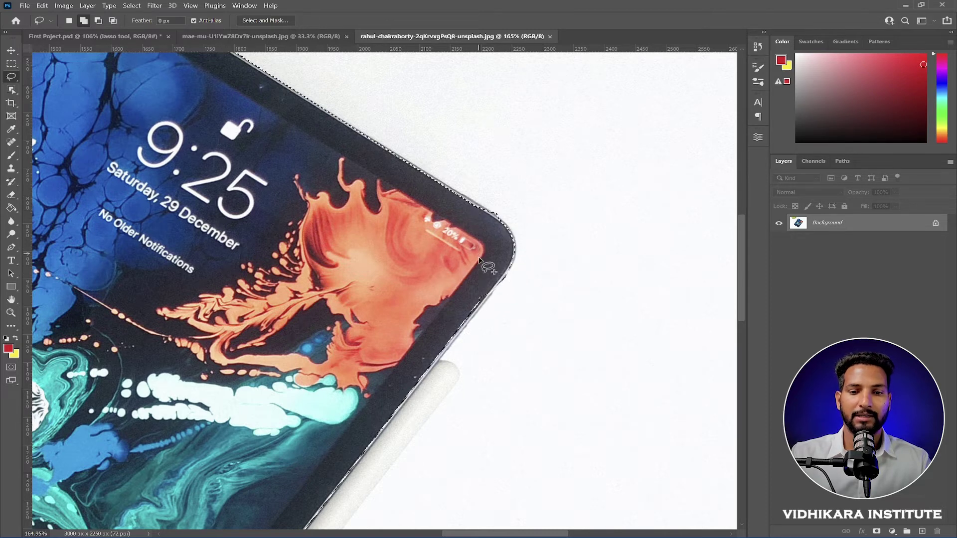
Trace the tablet's rounded bottom corner, below the stylus tip, with the freehand lasso to add it to the selection.
scroll(440, 257, "down", 2)
scroll(440, 257, "down", 3)
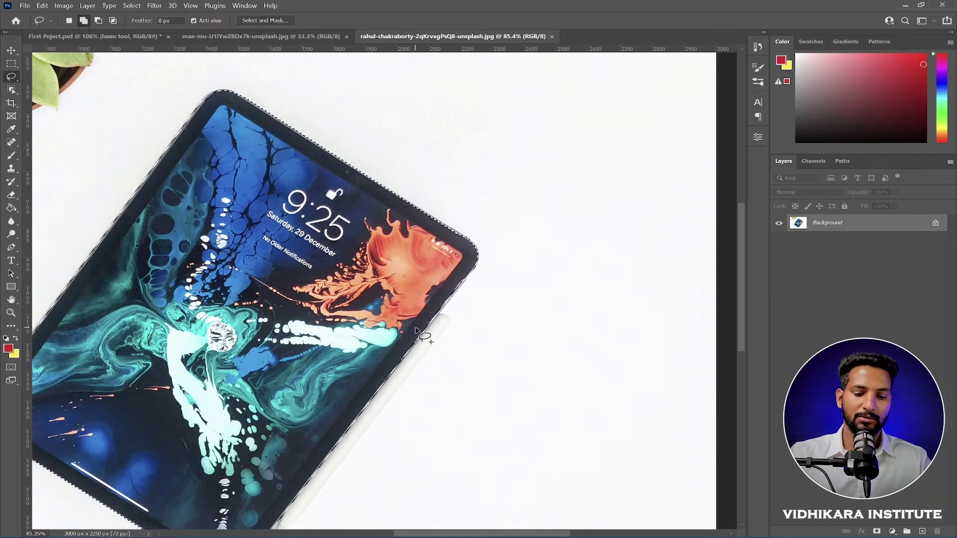
scroll(419, 329, "up", 2)
left_click_drag(418, 329, 397, 258)
scroll(290, 361, "up", 5)
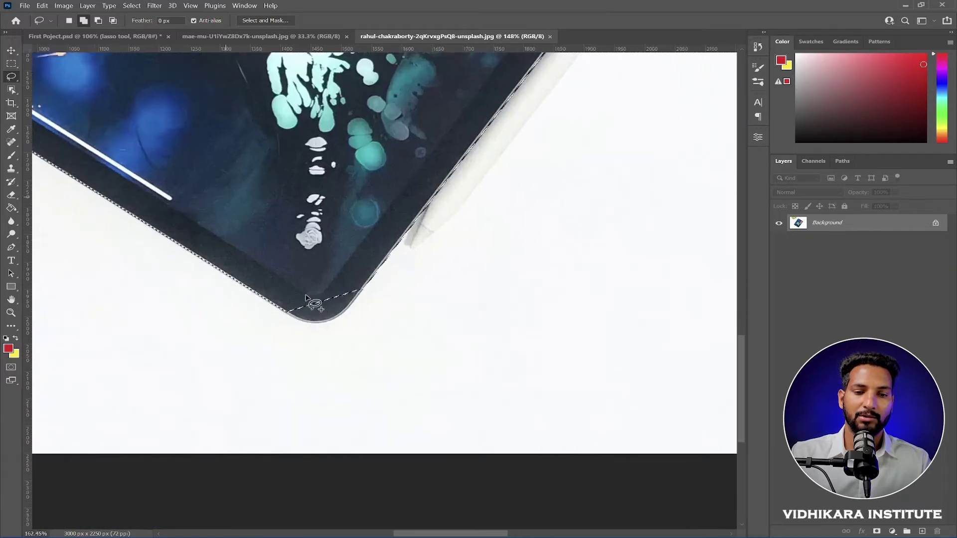
left_click_drag(260, 315, 296, 338)
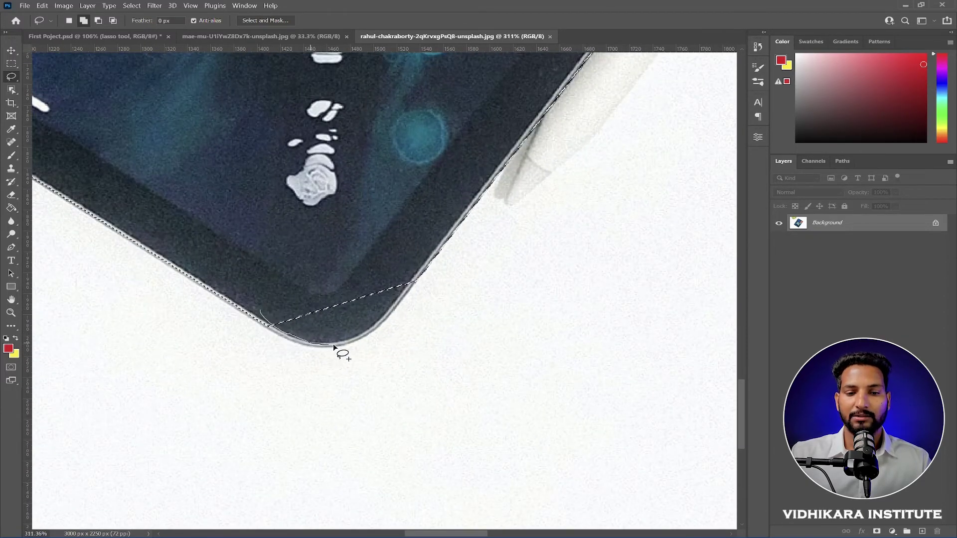
mouse_move(421, 283)
left_mouse_down()
mouse_move(399, 258)
mouse_move(313, 264)
mouse_move(268, 320)
left_mouse_up()
Add the tablet's rounded left corner to the selection to complete the outline of the device.
scroll(354, 297, "down", 5)
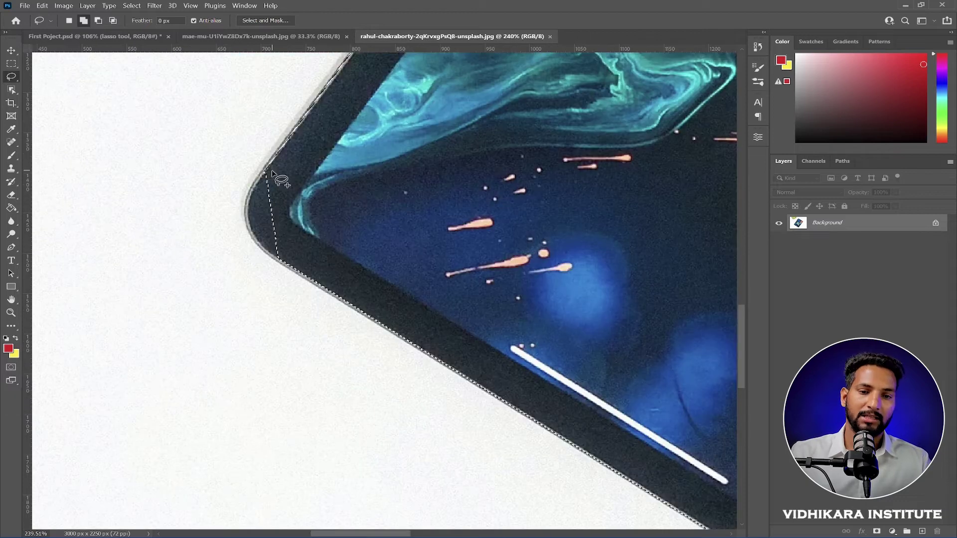
scroll(277, 181, "up", 4)
mouse_move(264, 172)
left_mouse_down()
mouse_move(251, 206)
mouse_move(274, 255)
left_mouse_up()
scroll(320, 241, "down", 5)
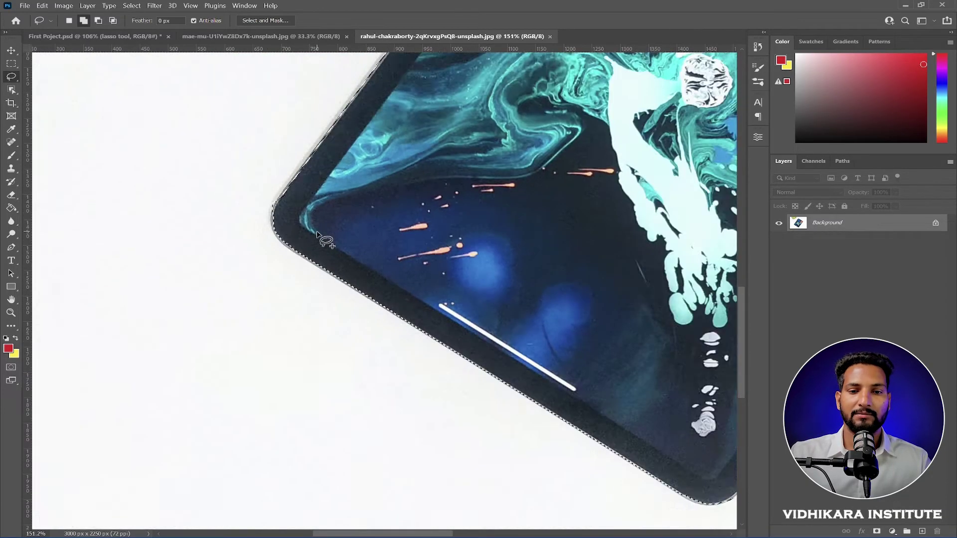
Copy the selected tablet and paste it into First Poject.psd after clearing that document's rectangular selection.
scroll(515, 228, "down", 3)
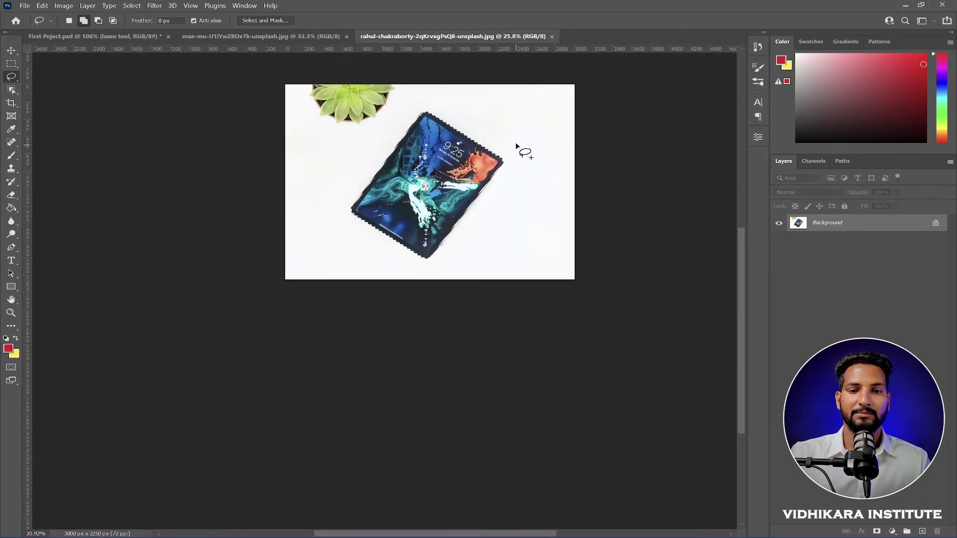
scroll(522, 149, "up", 5)
scroll(478, 209, "down", 4)
scroll(471, 205, "down", 1)
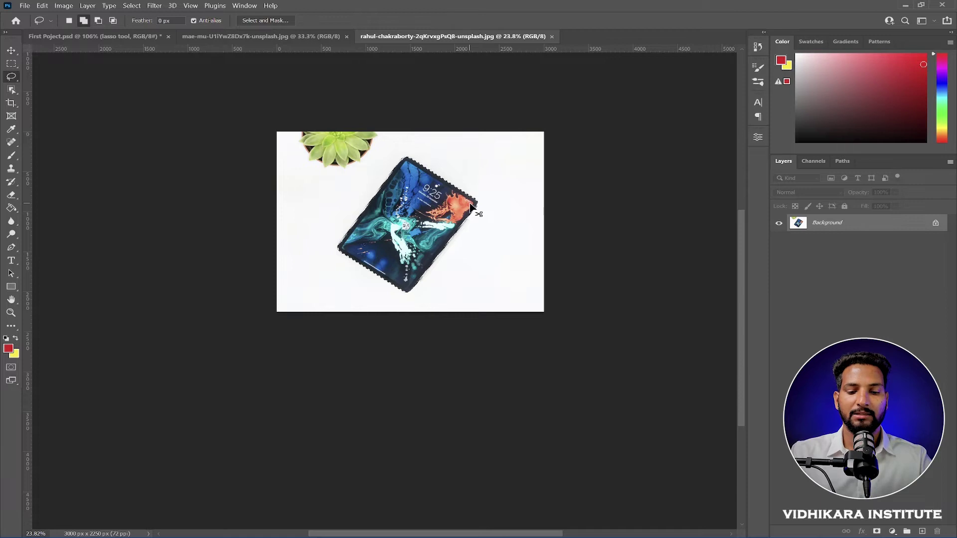
left_click(131, 37)
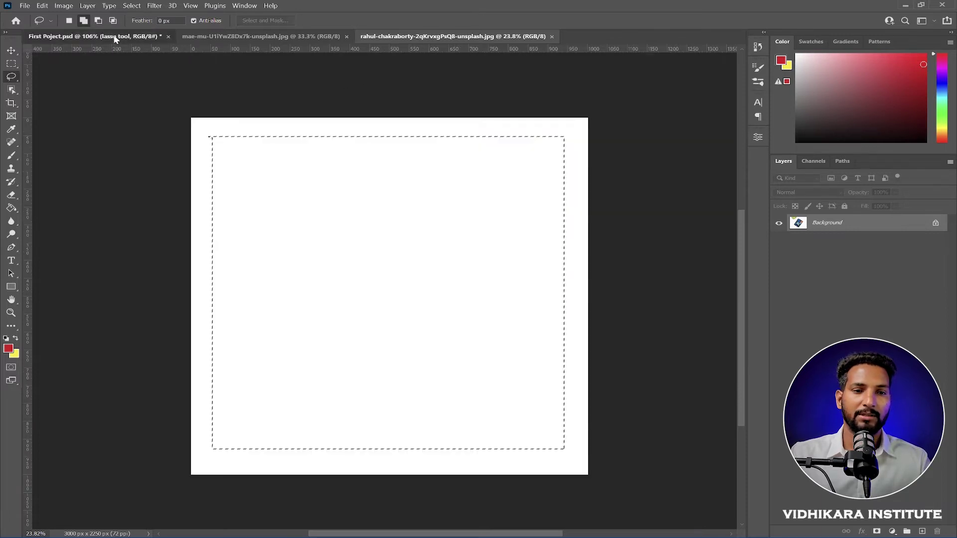
key("ctrl+d")
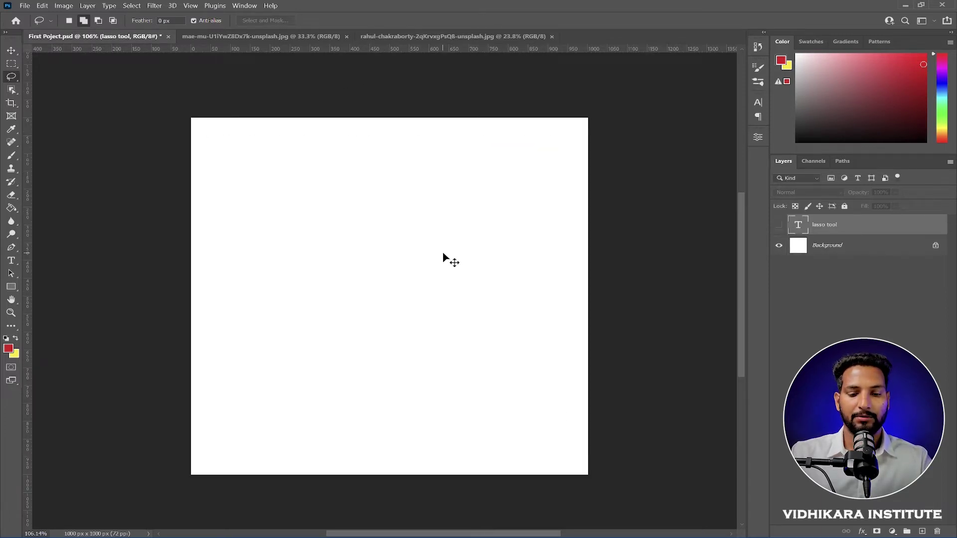
key("ctrl+v")
Scale the pasted tablet down proportionally so it fits inside the white canvas, and position it near the middle.
key("ctrl+t")
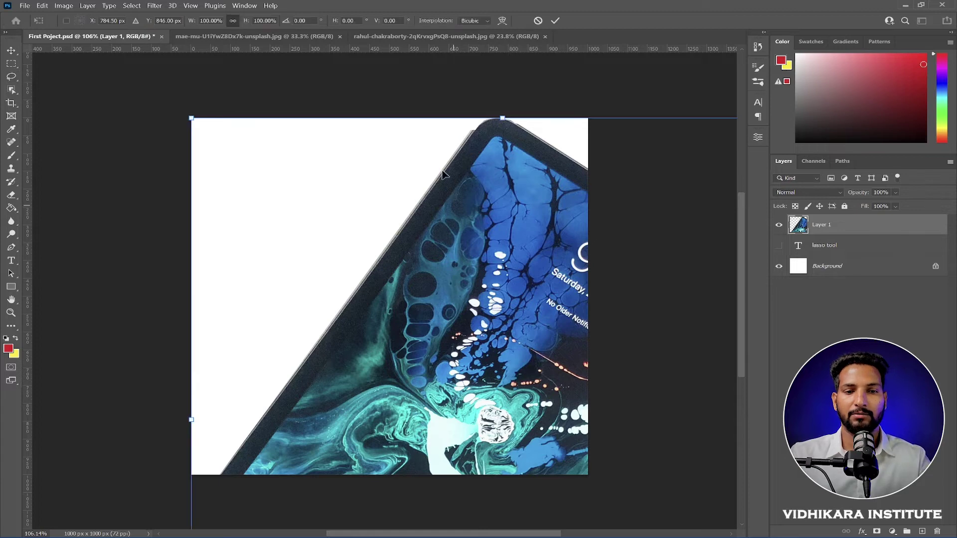
left_click_drag(190, 119, 284, 199)
left_click_drag(372, 214, 343, 190)
mouse_move(260, 179)
left_mouse_down()
mouse_move(342, 269)
mouse_move(270, 195)
left_mouse_up()
key("Return")
key("l")
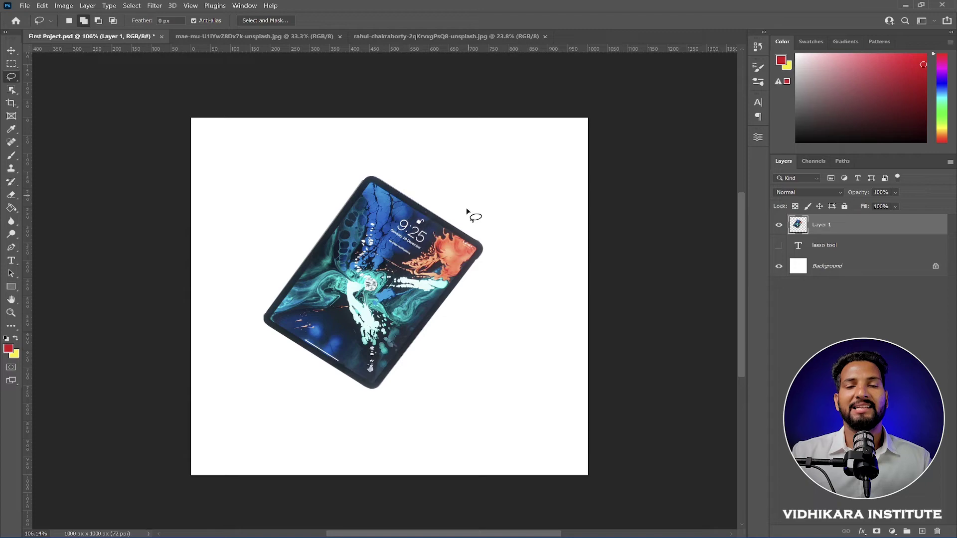
Return to the tablet photo and copy the selected tablet onto a new layer above the background.
left_click(410, 36)
scroll(463, 273, "up", 3)
scroll(434, 261, "up", 2)
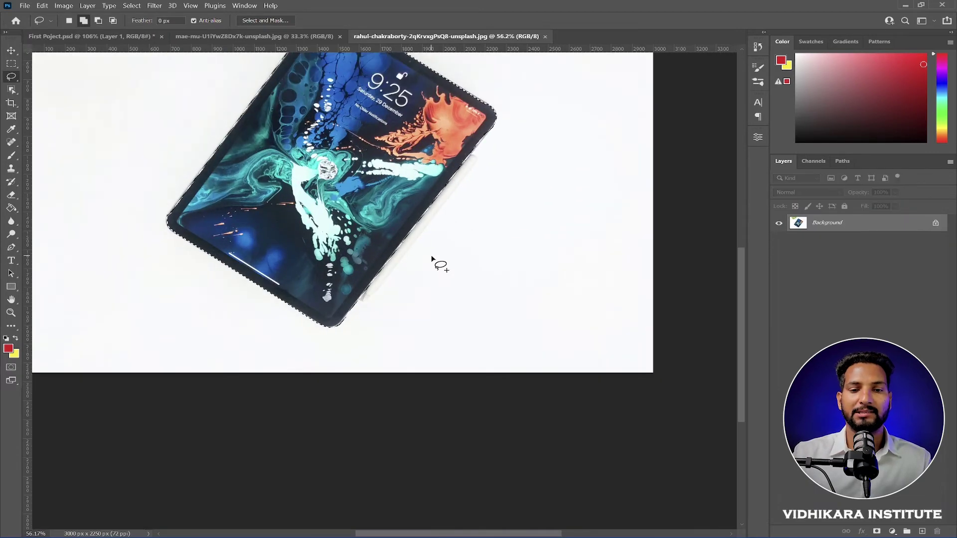
scroll(433, 260, "down", 3)
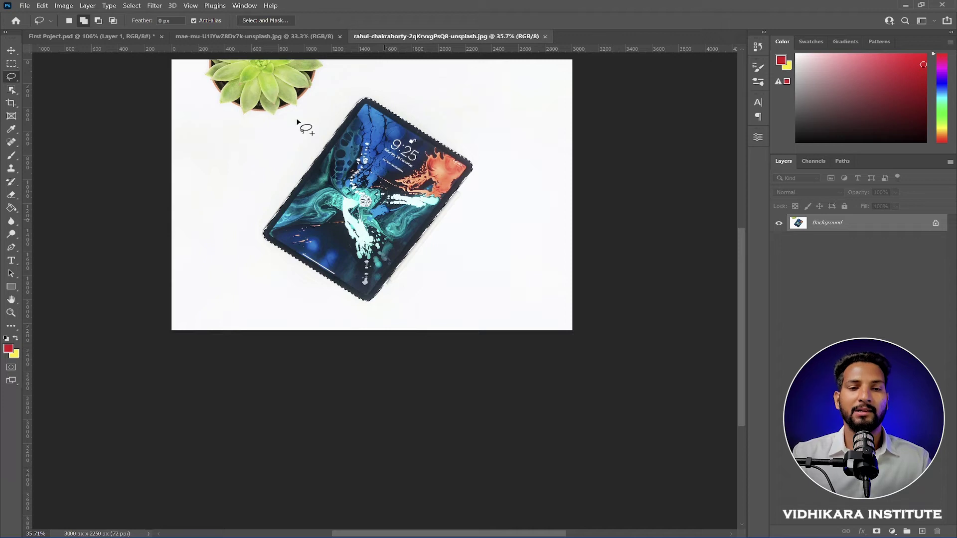
left_click(79, 32)
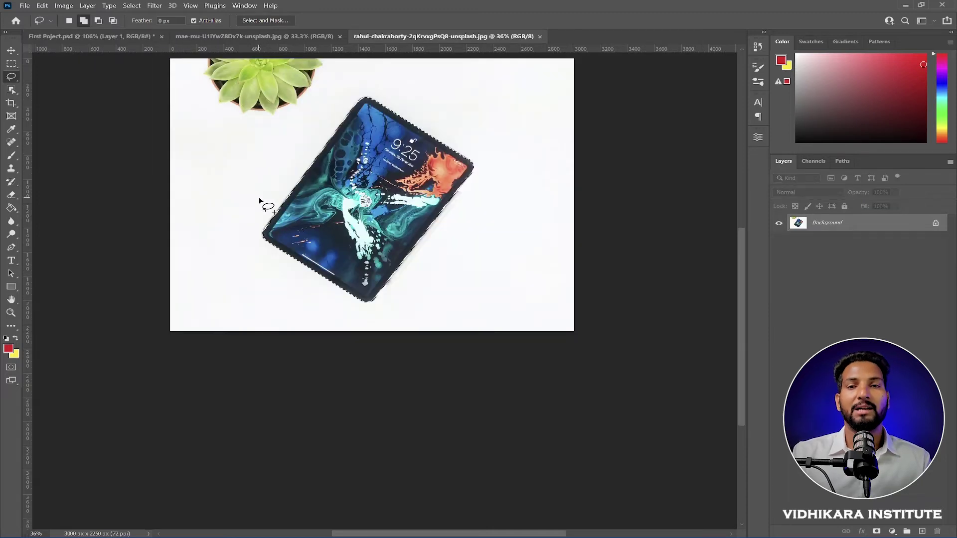
scroll(343, 218, "down", 1)
scroll(339, 214, "down", 2)
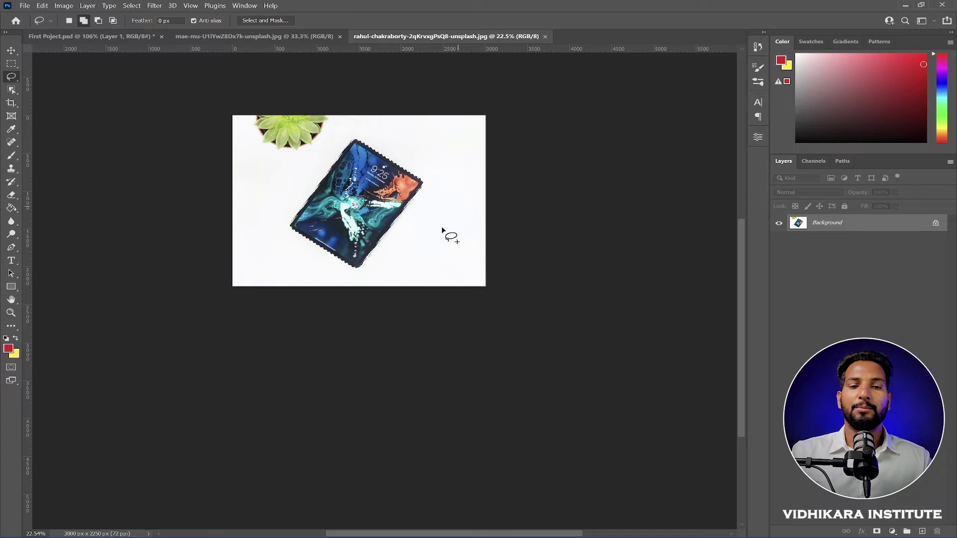
scroll(344, 215, "up", 3)
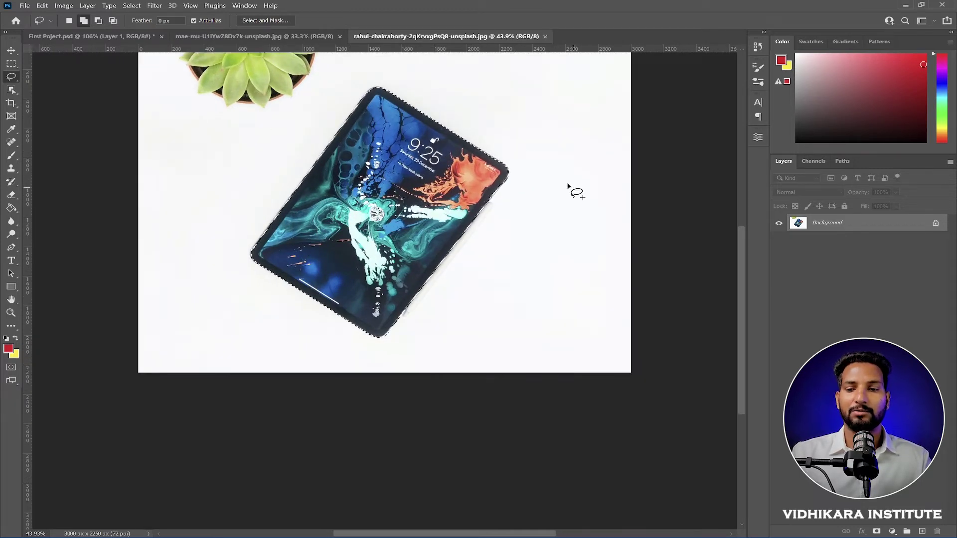
scroll(496, 158, "down", 2)
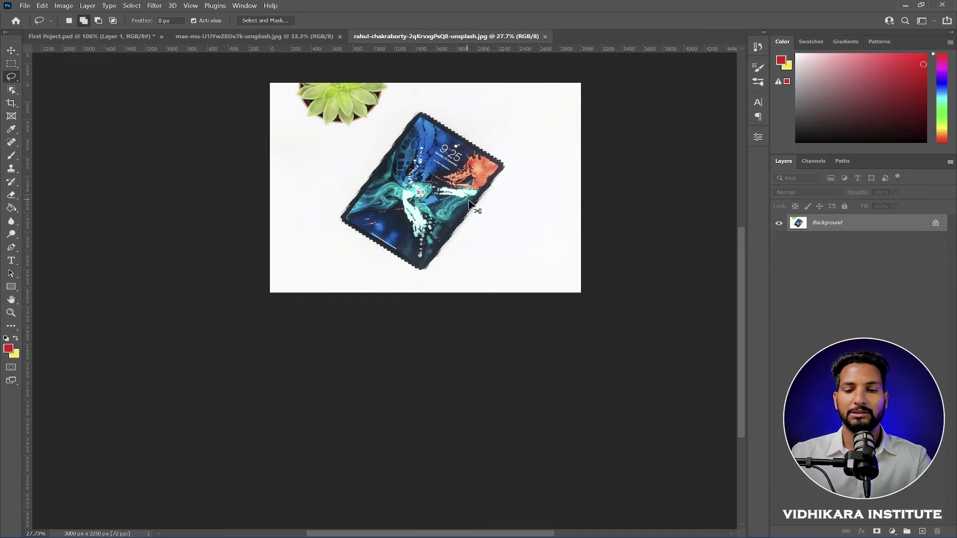
key("ctrl+j")
Shrink the duplicated tablet to about half size and place it beside the lower-right edge of the original tablet.
key("ctrl+t")
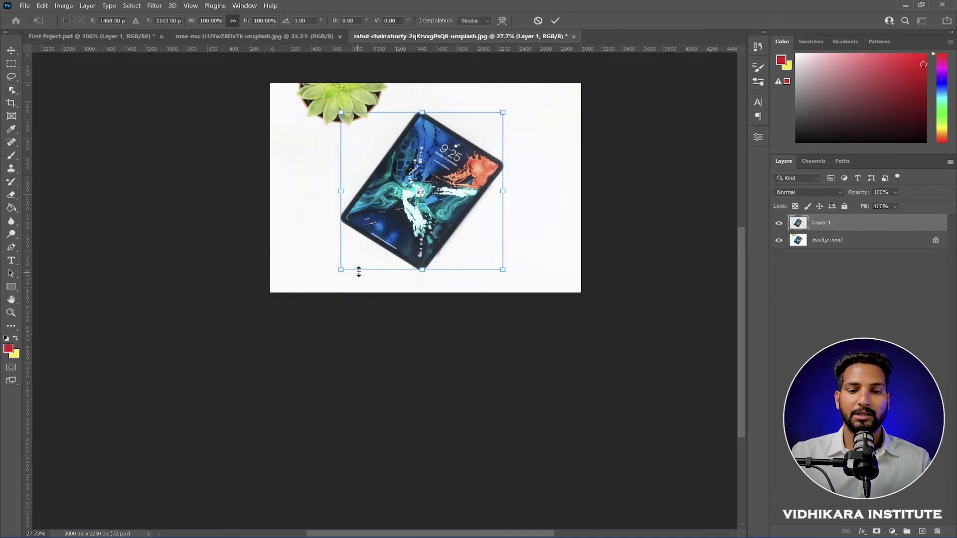
left_click_drag(341, 268, 386, 226)
left_click_drag(433, 172, 501, 238)
left_click_drag(454, 290, 489, 256)
left_click_drag(531, 234, 513, 243)
key("Return")
key("l")
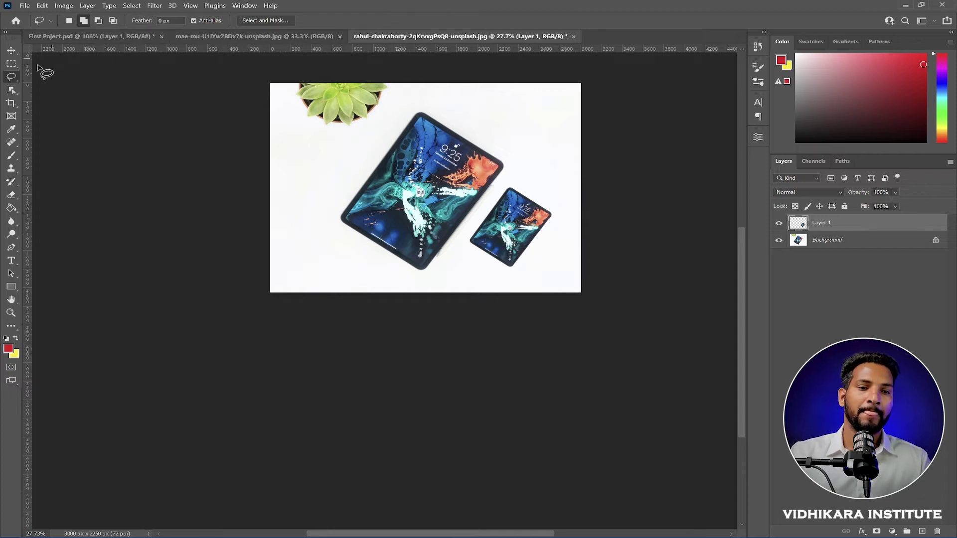
Switch to First Poject.psd and activate the Magnetic Lasso tool.
key("ctrl+Tab")
right_click(12, 78)
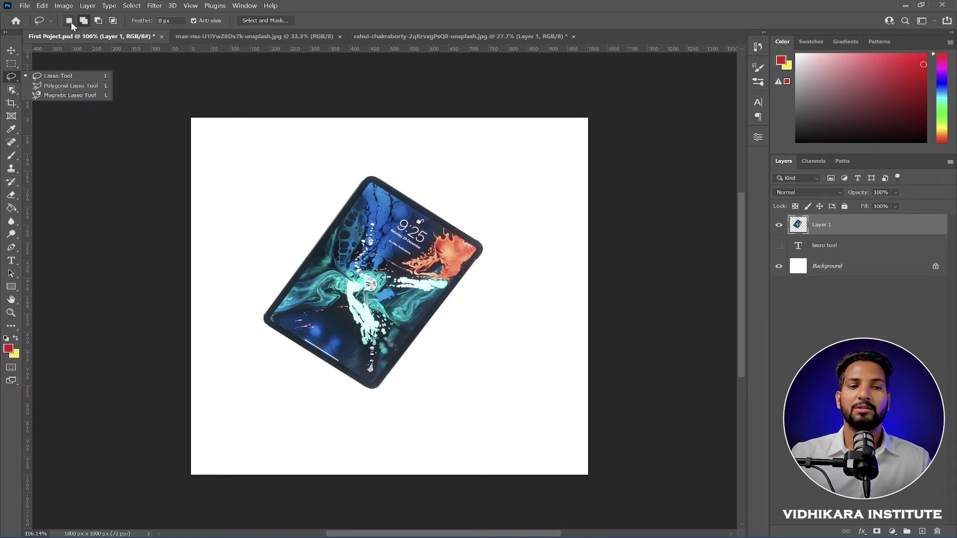
left_click(61, 94)
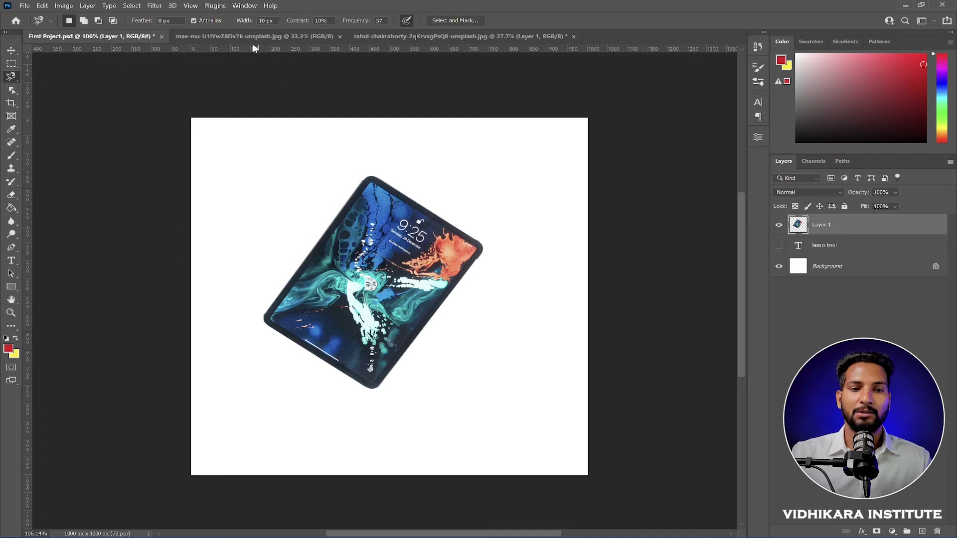
Switch to the orange fruit photo, mae-mu-U1iYwZ8Dx7k-unsplash.jpg, with the Magnetic Lasso tool active.
left_click(253, 35)
scroll(375, 327, "up", 4)
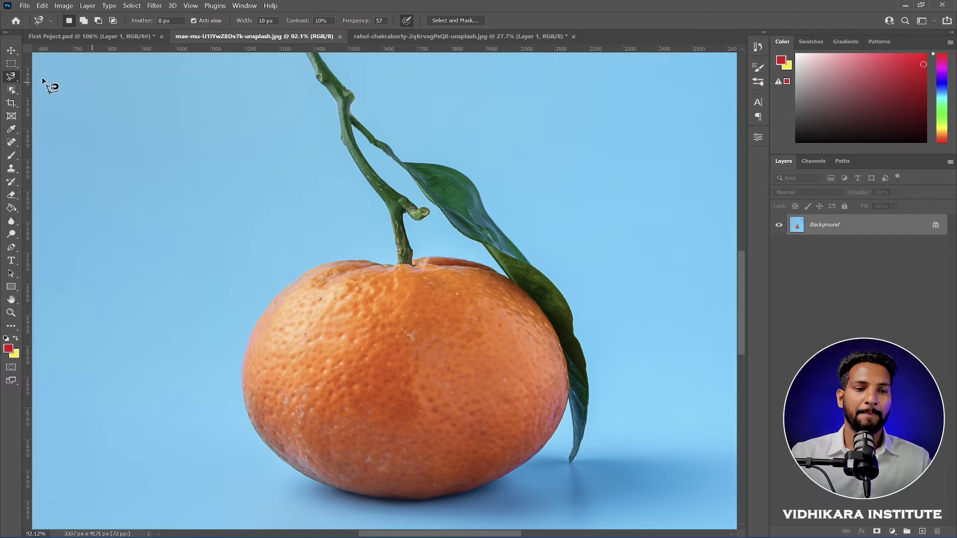
right_click(12, 78)
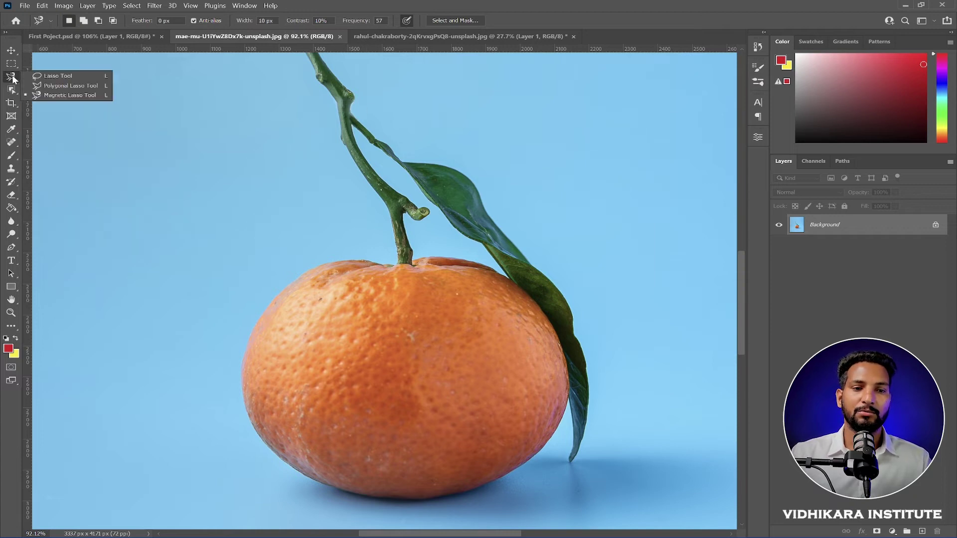
left_click(68, 95)
scroll(385, 175, "down", 6)
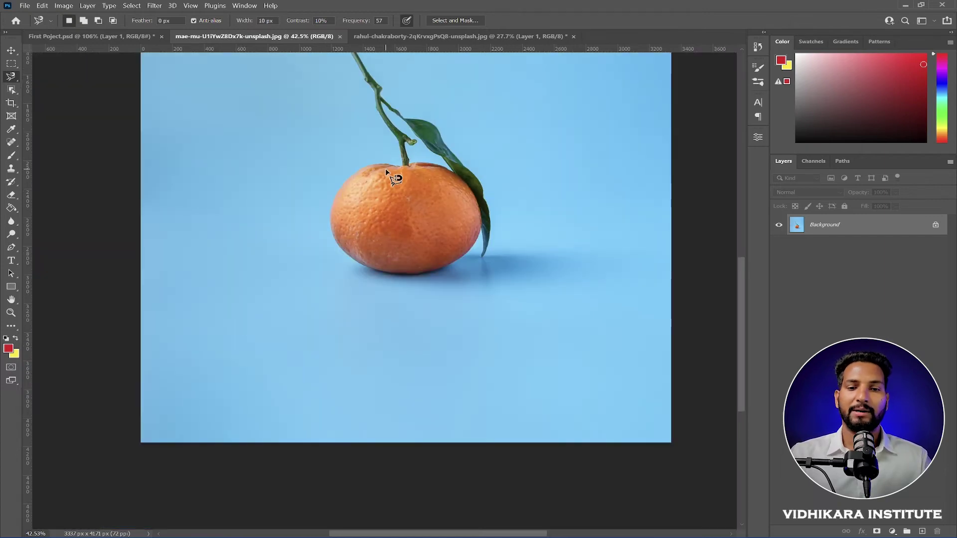
scroll(400, 115, "up", 6)
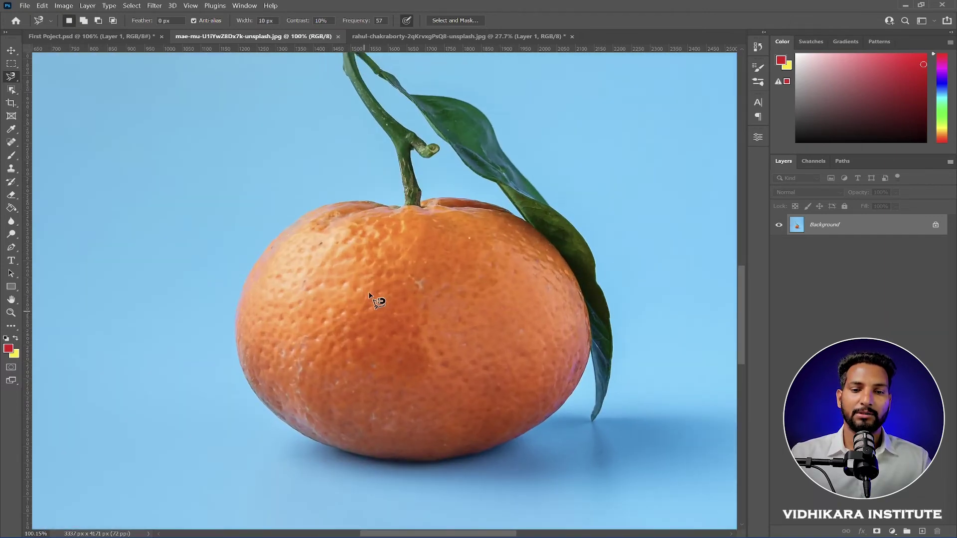
scroll(392, 202, "down", 2)
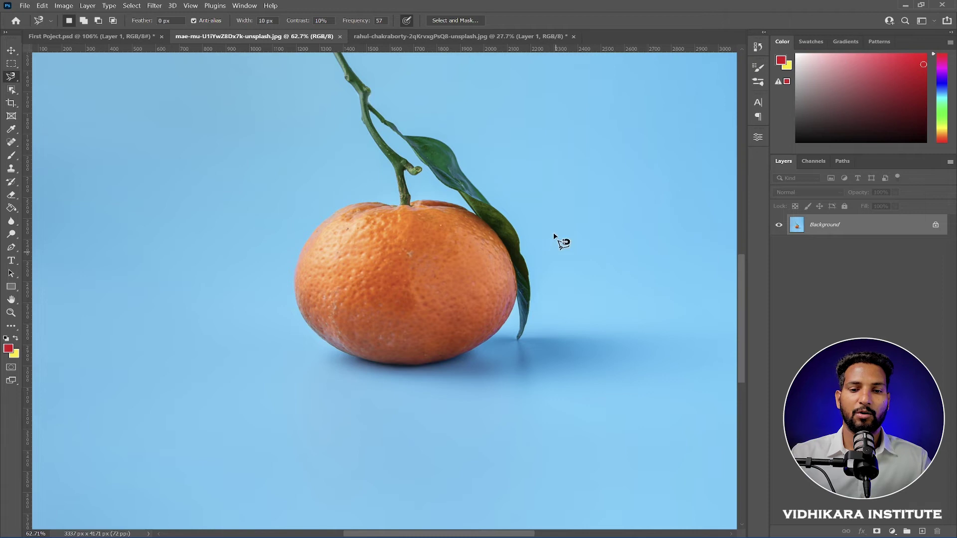
Try to outline the orange freehand with the regular Lasso tool, and clear the rough selection.
right_click(10, 77)
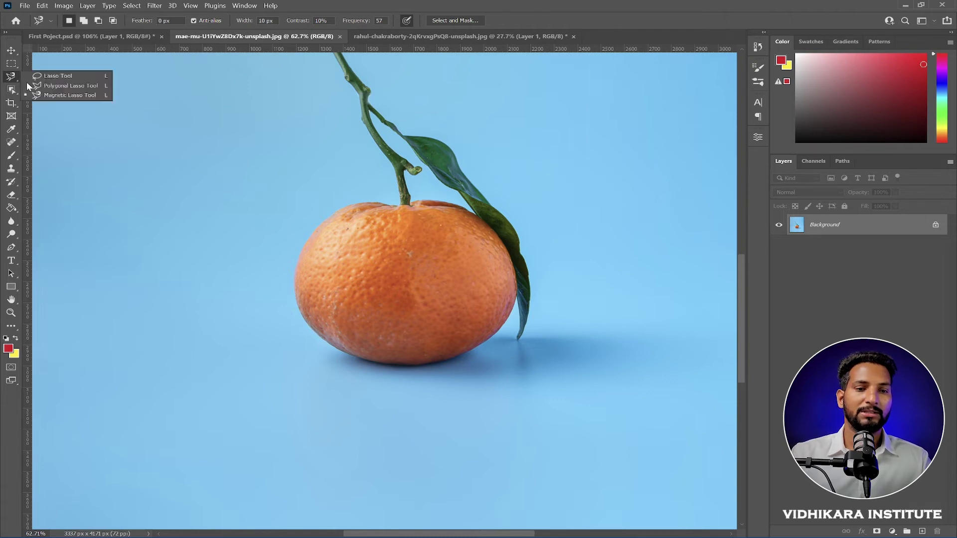
left_click(30, 77)
scroll(374, 218, "up", 3)
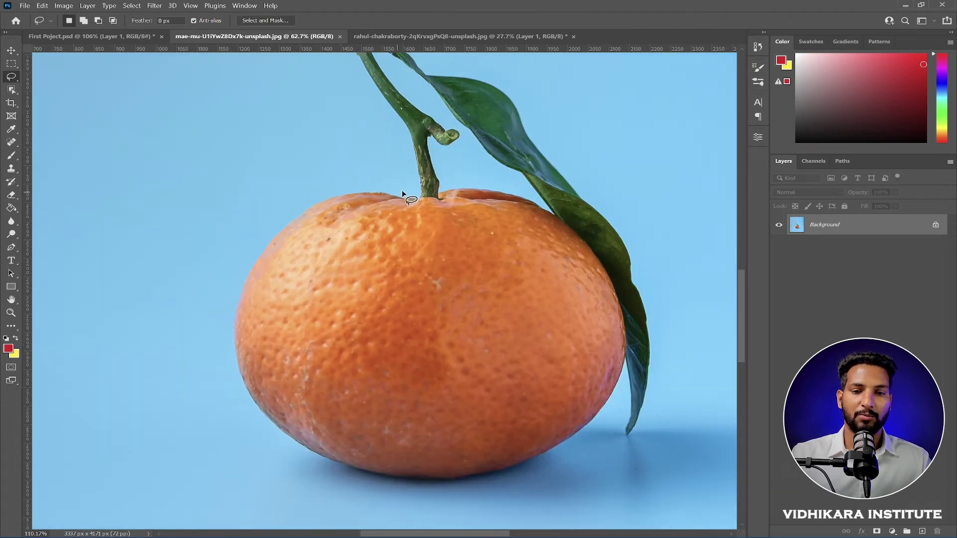
left_click_drag(402, 196, 365, 192)
mouse_move(258, 269)
left_mouse_down()
mouse_move(246, 355)
mouse_move(298, 418)
mouse_move(448, 454)
mouse_move(616, 400)
mouse_move(601, 332)
left_mouse_up()
left_click(450, 259)
Begin a Magnetic Lasso outline beside the base of the stem and trace the orange's left edge down to its underside.
right_click(10, 78)
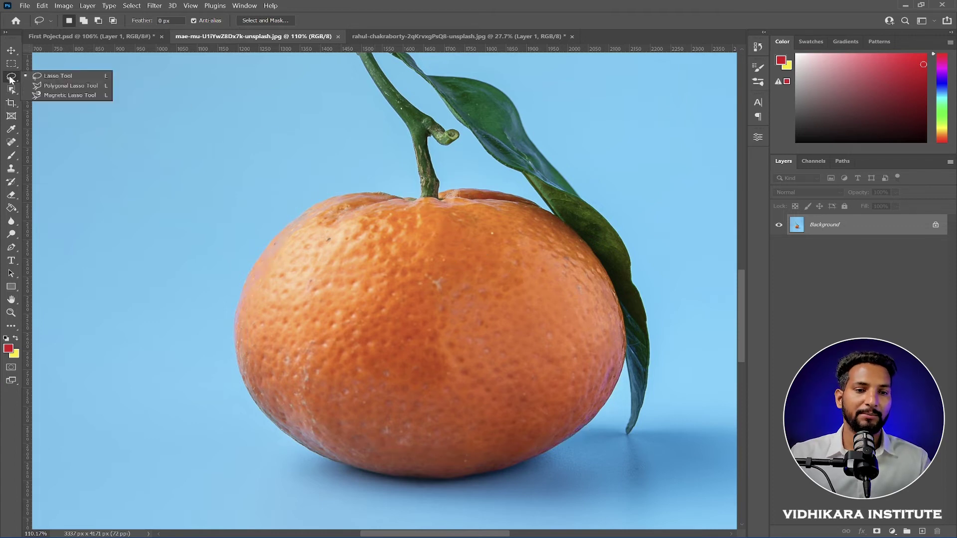
left_click(59, 95)
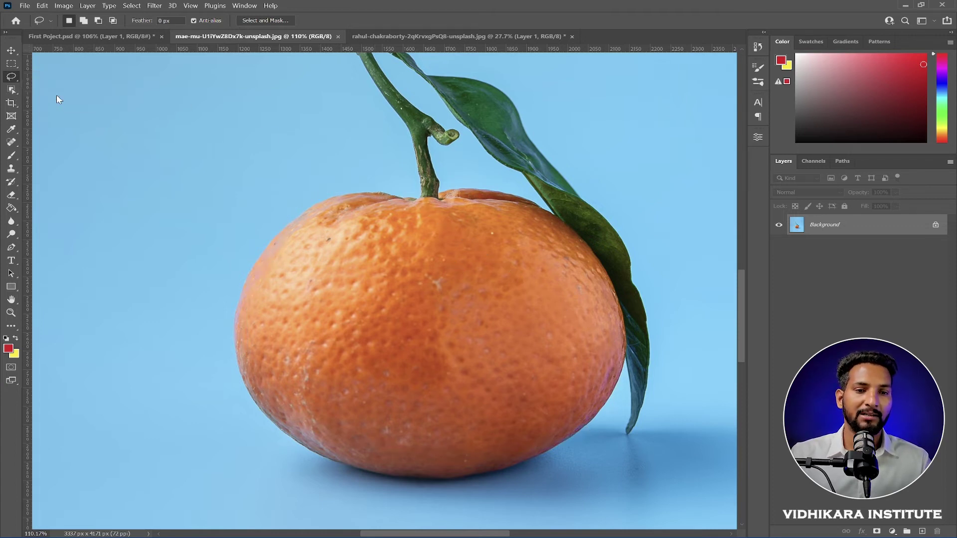
left_click(409, 196)
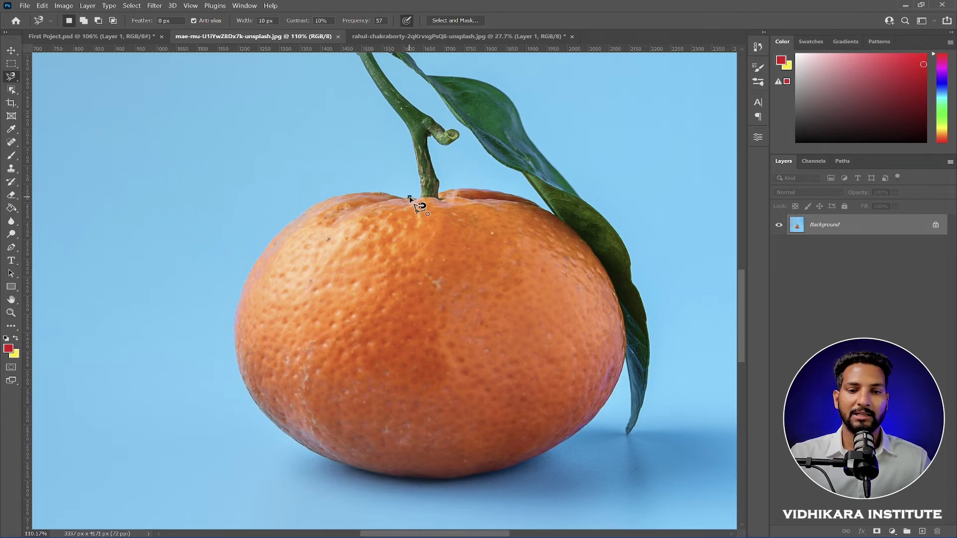
key("ctrl+plus")
key("ctrl+plus")
key("ctrl+plus")
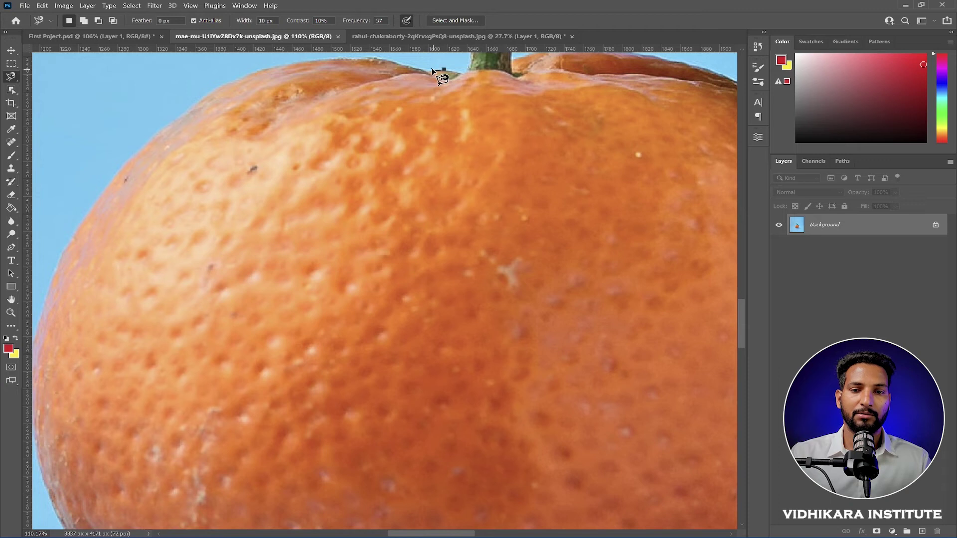
key("ctrl+minus")
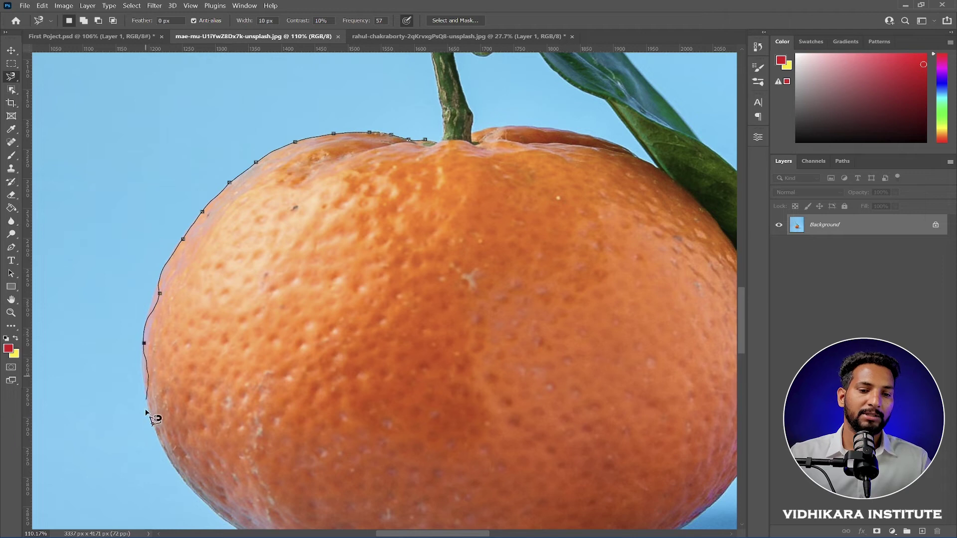
key("ctrl+minus")
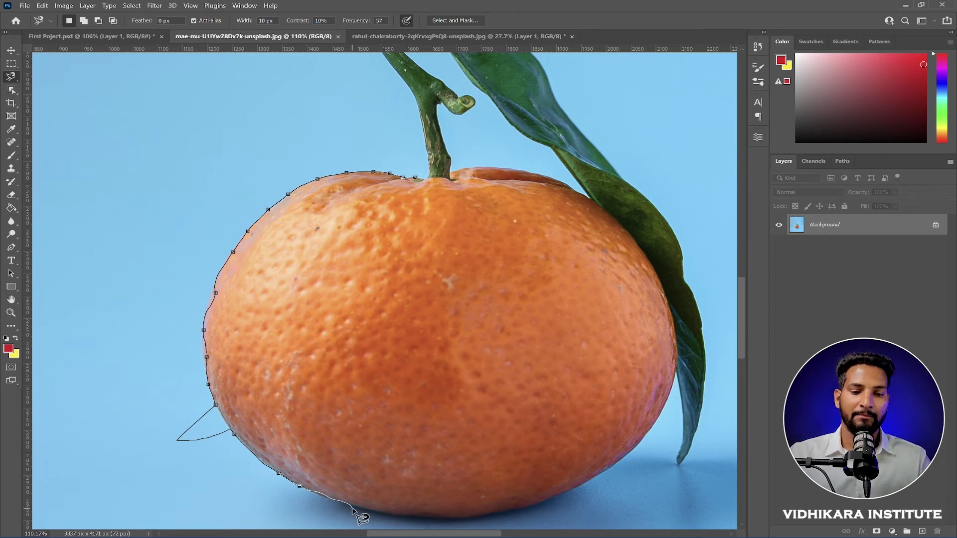
Continue the Magnetic Lasso outline along the orange's bottom, right and top edges, closing it at the starting point by the stem.
left_click_drag(353, 507, 232, 303)
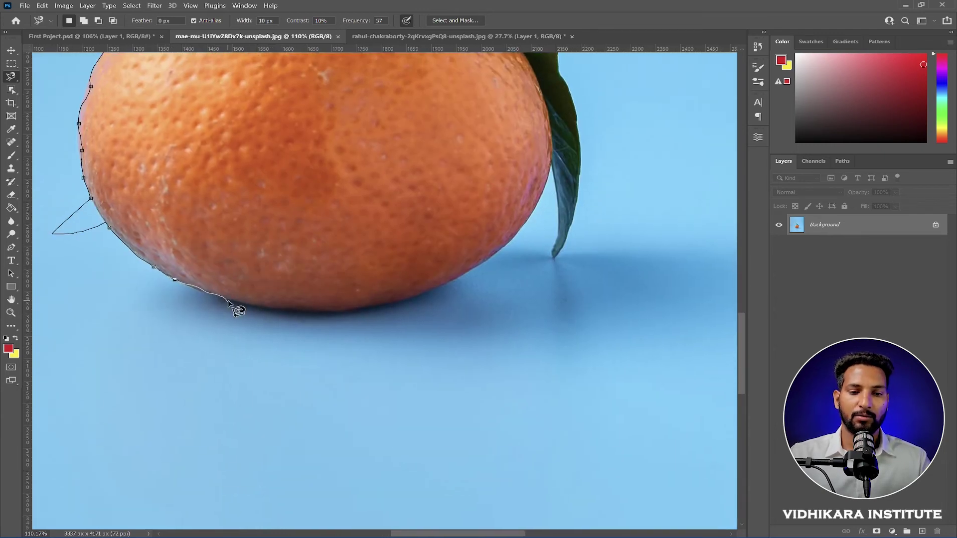
key("ctrl+plus")
key("ctrl+plus")
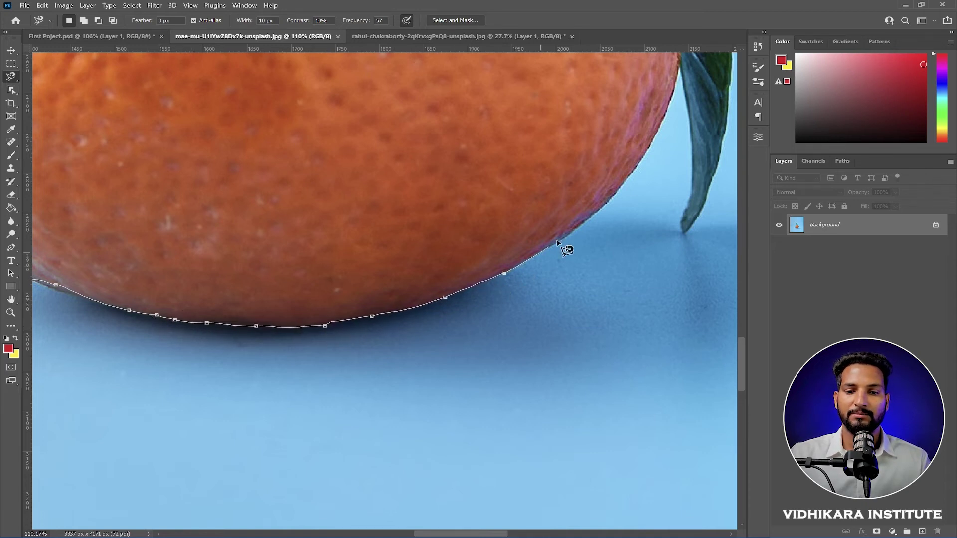
left_click_drag(603, 195, 526, 404)
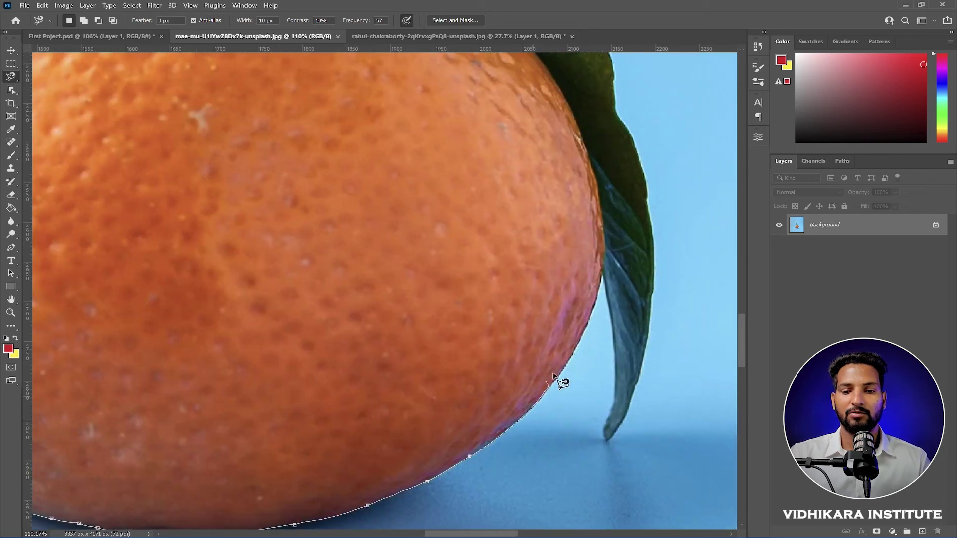
left_click_drag(604, 247, 612, 378)
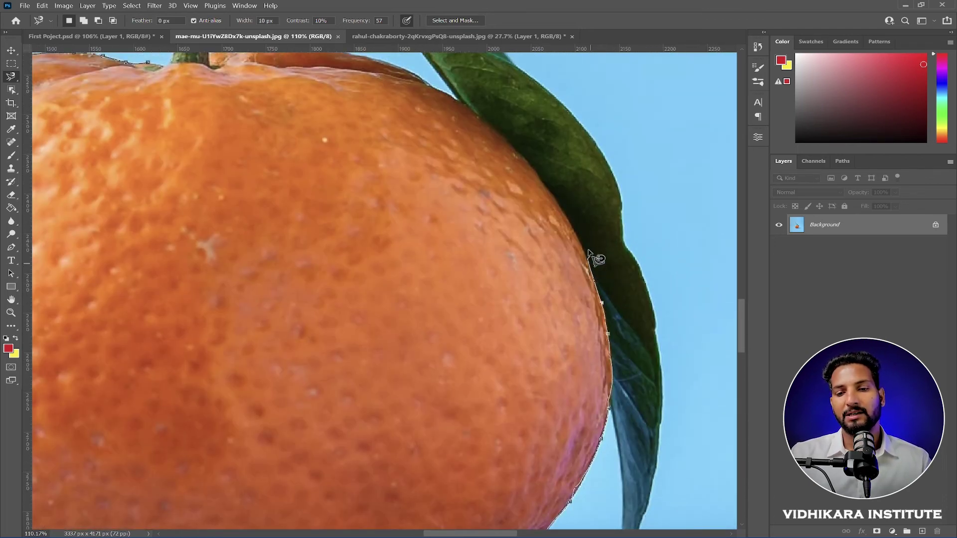
left_click_drag(521, 152, 635, 326)
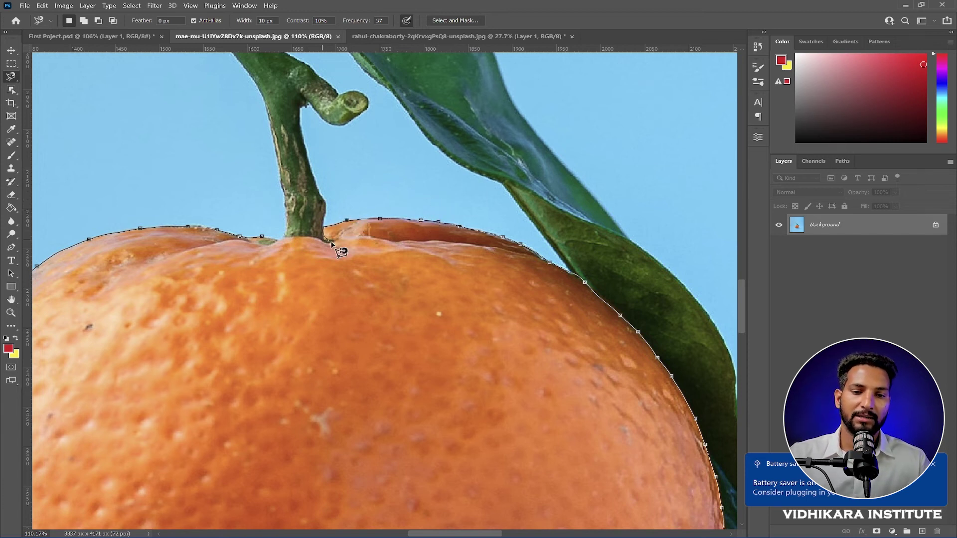
left_click(264, 238)
scroll(435, 229, "down", 4)
scroll(445, 254, "down", 3)
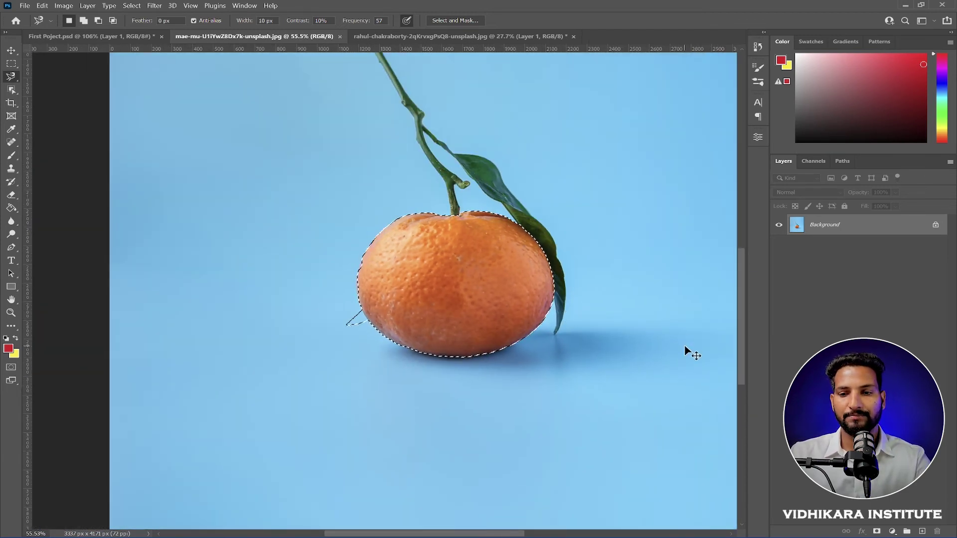
Copy the selected orange onto a new layer and toggle the background's visibility to inspect the cutout.
key("ctrl+j")
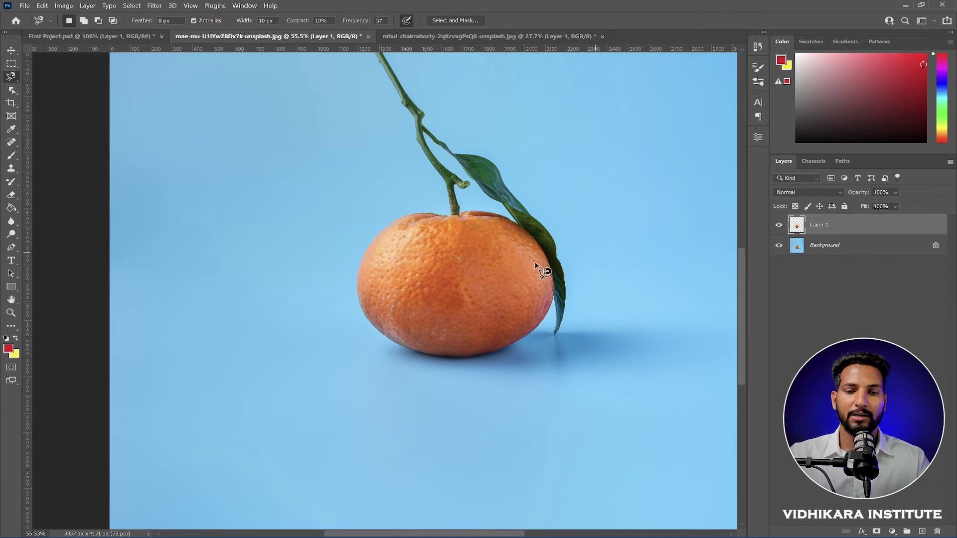
left_click(778, 246)
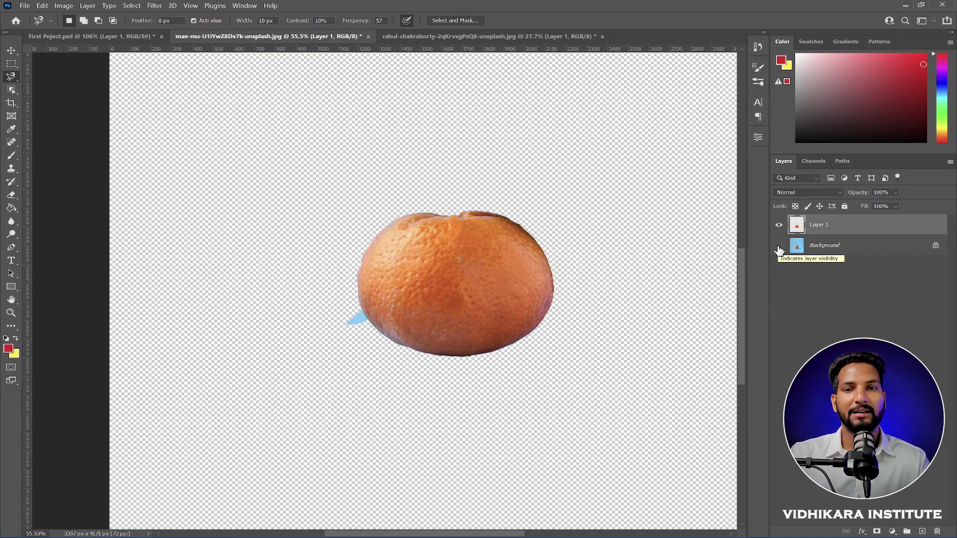
left_click(777, 246)
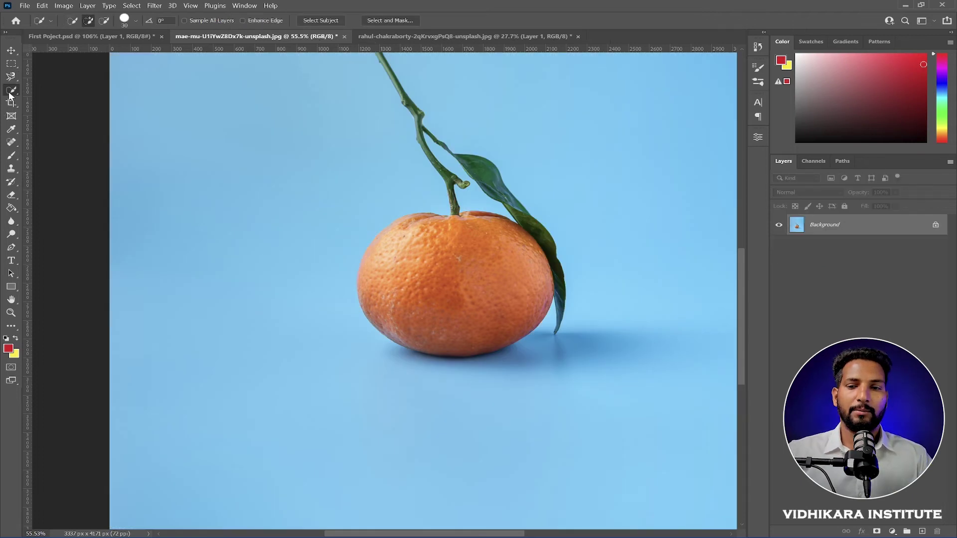
Select the whole orange, without its stem and leaf, using the Quick Selection tool, and switch back to the Magnetic Lasso tool.
right_click(13, 91)
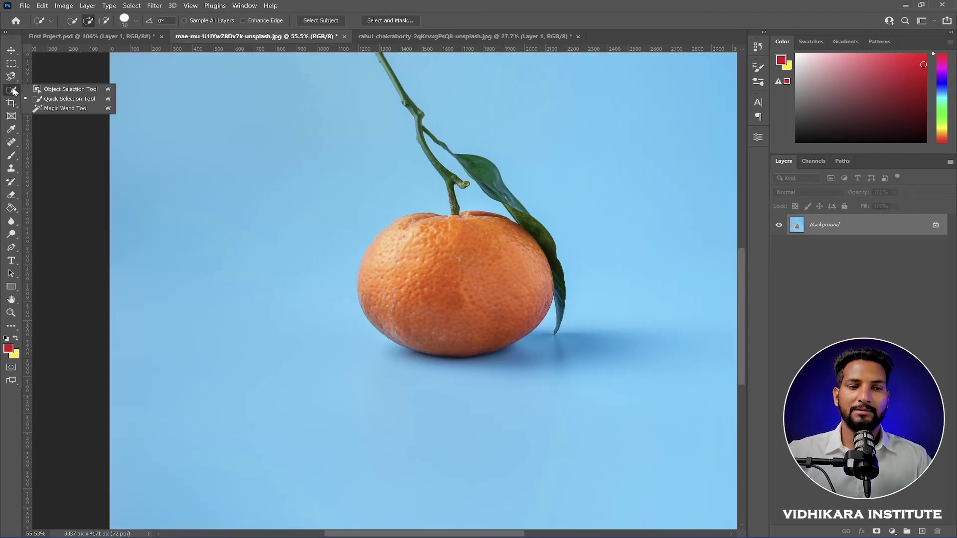
left_click(68, 100)
mouse_move(422, 217)
left_mouse_down()
mouse_move(509, 293)
mouse_move(381, 260)
mouse_move(429, 281)
mouse_move(430, 253)
left_mouse_up()
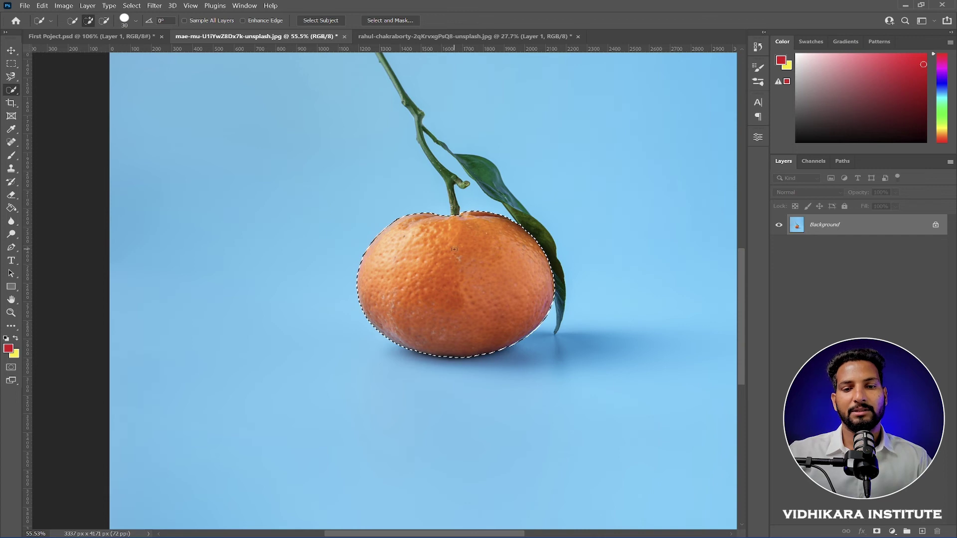
key("ctrl+d")
mouse_move(410, 225)
left_mouse_down()
mouse_move(518, 298)
mouse_move(486, 284)
left_mouse_up()
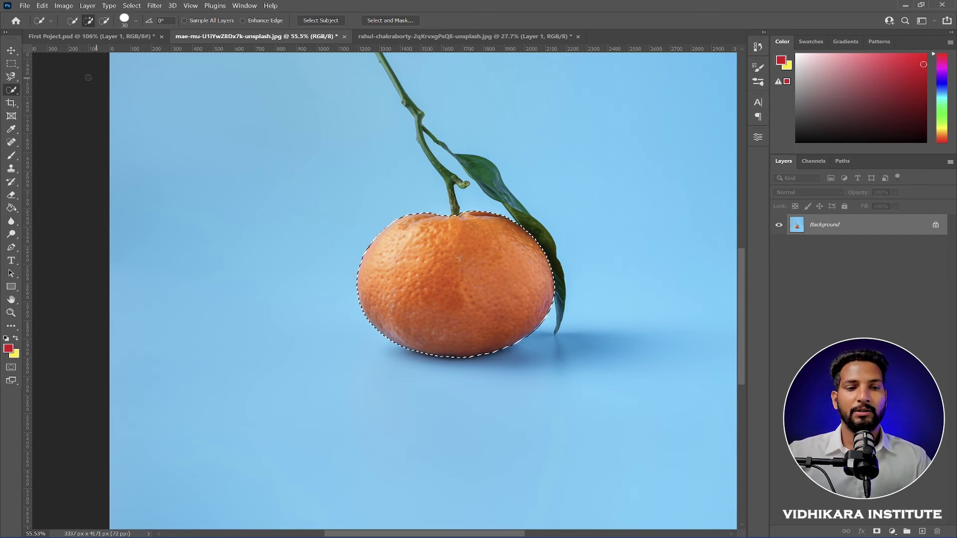
mouse_move(12, 76)
left_mouse_down()
mouse_move(38, 75)
mouse_move(71, 94)
left_mouse_up()
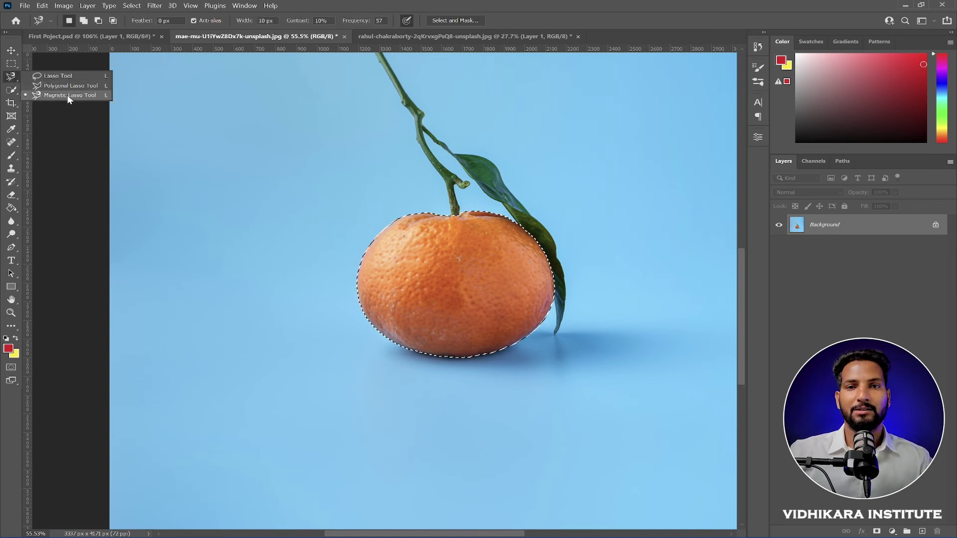